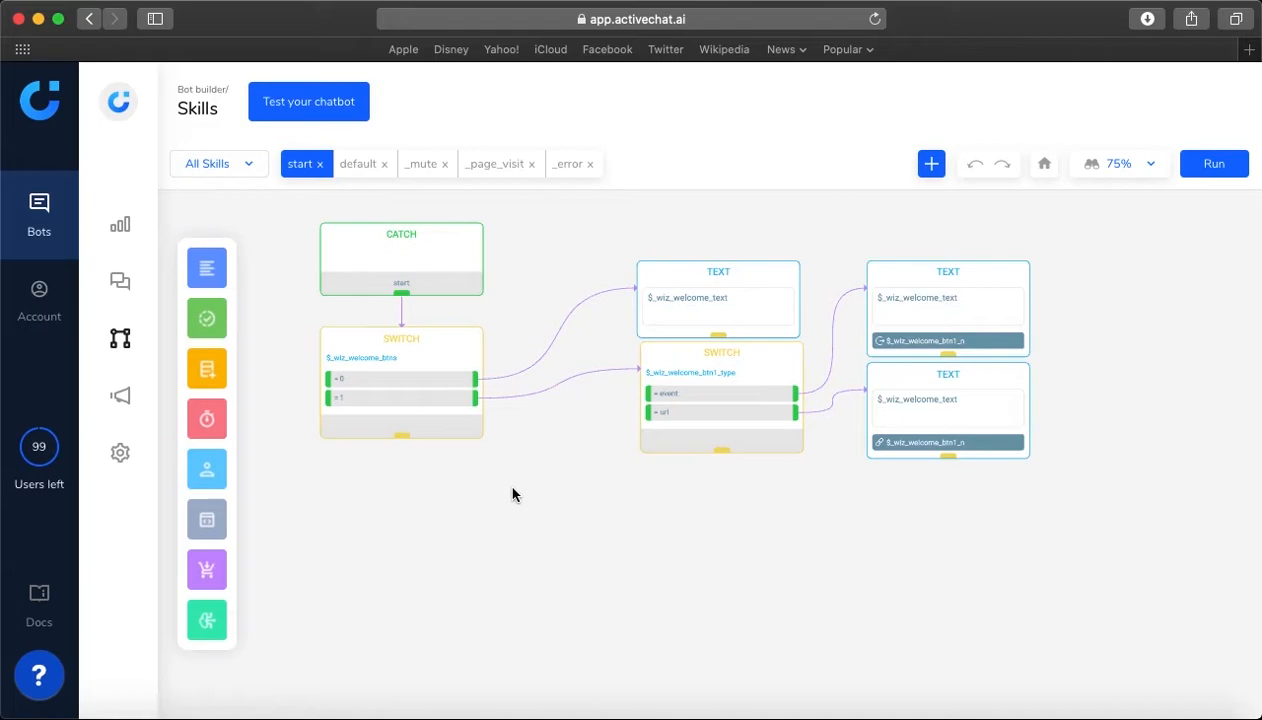
# Add a Text block below the existing flow and connect the default output of the $_wiz_welcome_btns Switch block to it
pyautogui.moveTo(215, 270)
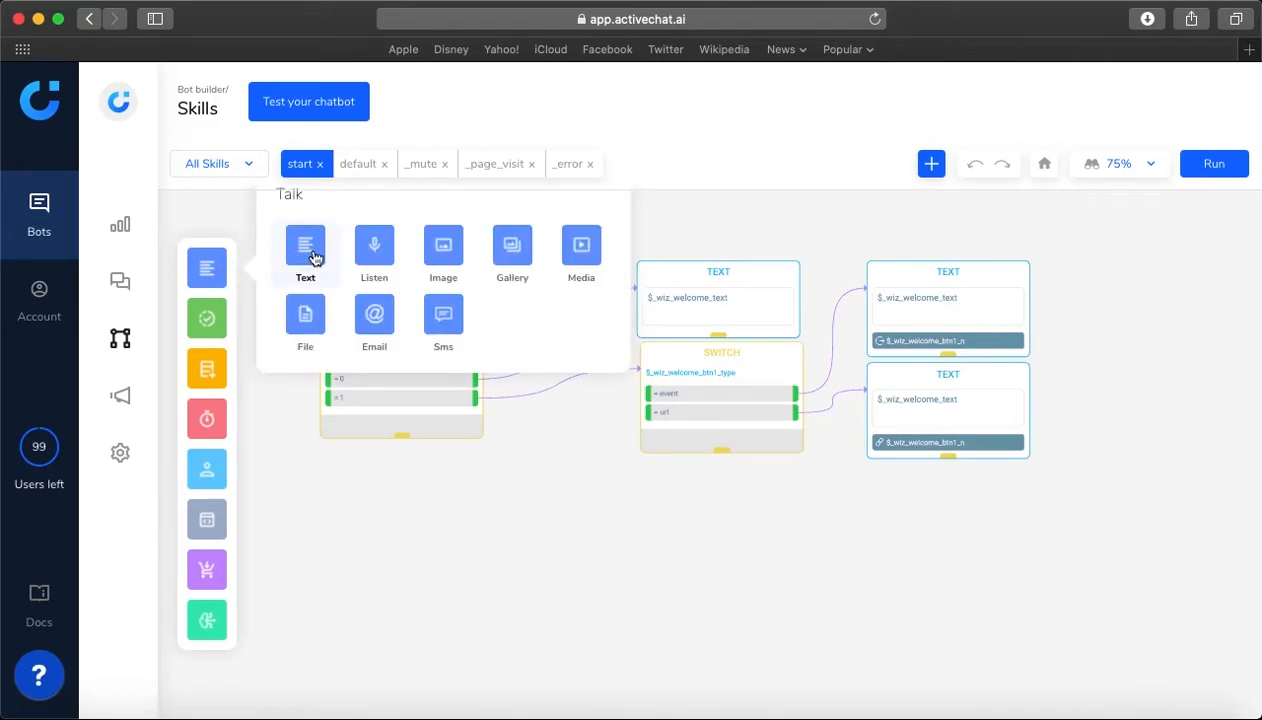
pyautogui.moveTo(314, 258); pyautogui.dragTo(538, 484)
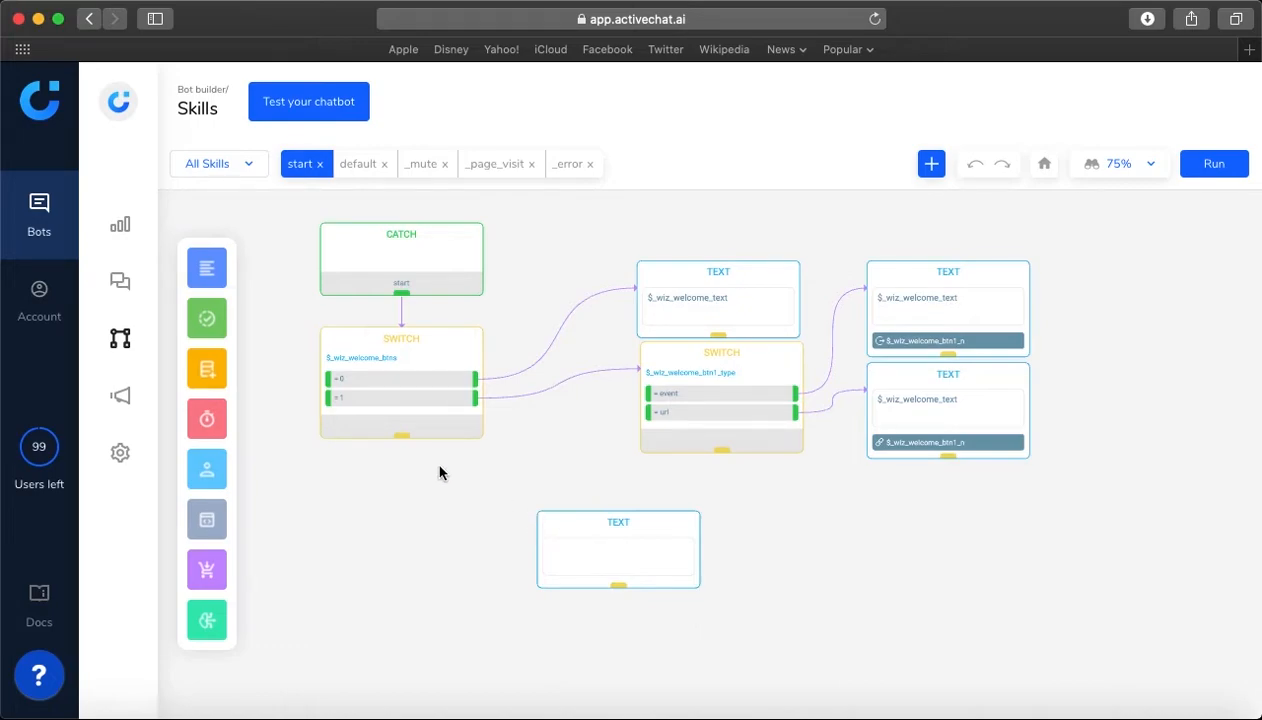
pyautogui.click(402, 440)
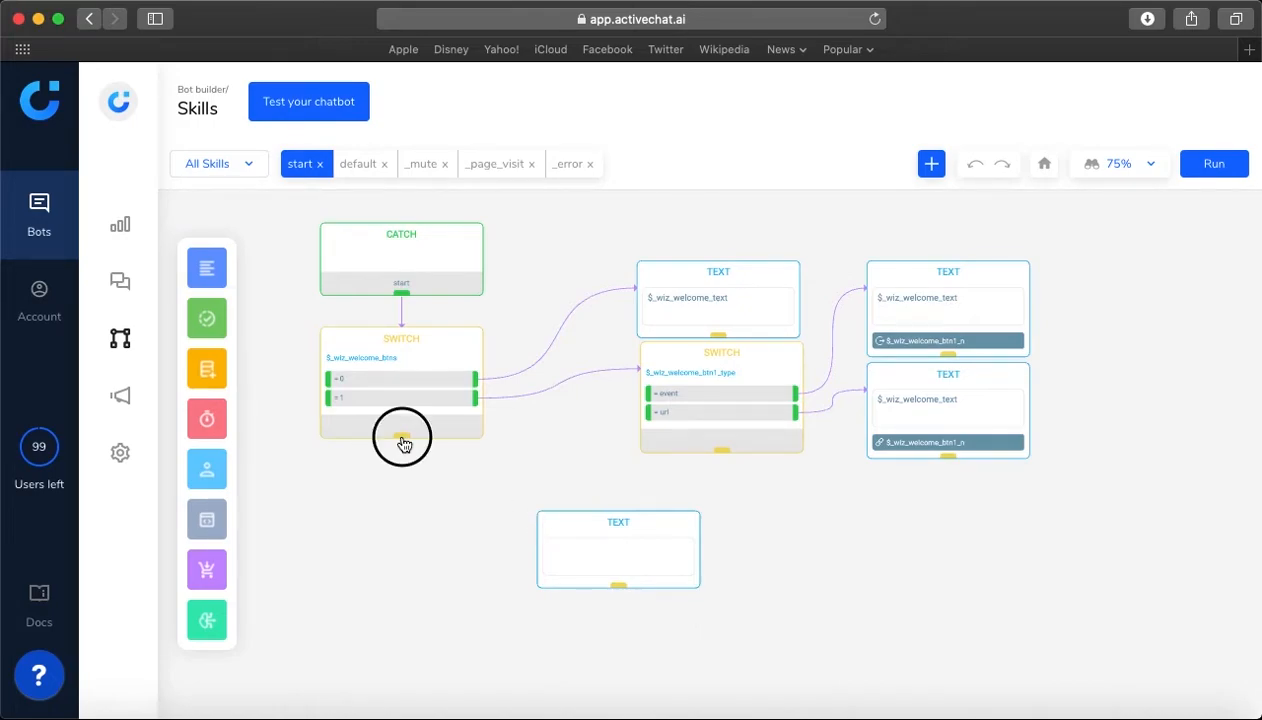
pyautogui.moveTo(404, 444); pyautogui.dragTo(584, 526)
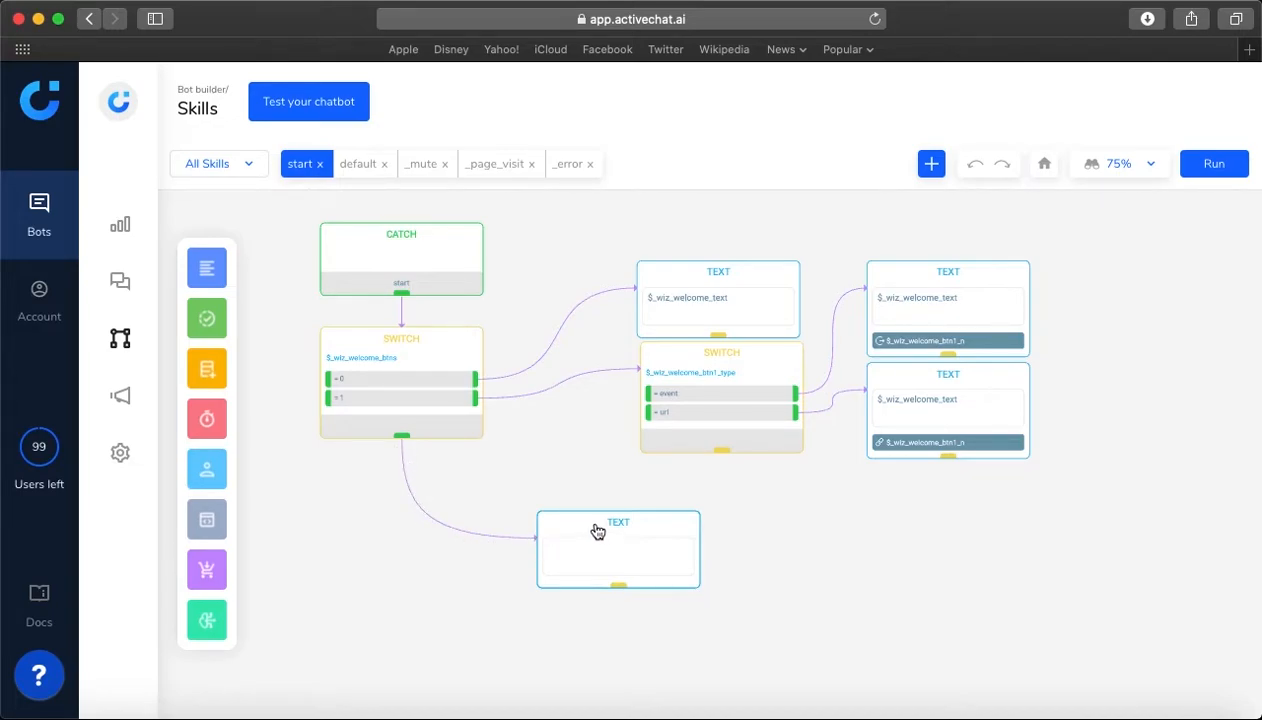
# Delete the connection between the Switch block and the new Text block
pyautogui.click(455, 531)
pyautogui.press('BackSpace')
# Open the settings of the new Text block and review its typing delay options
pyautogui.click(559, 528)
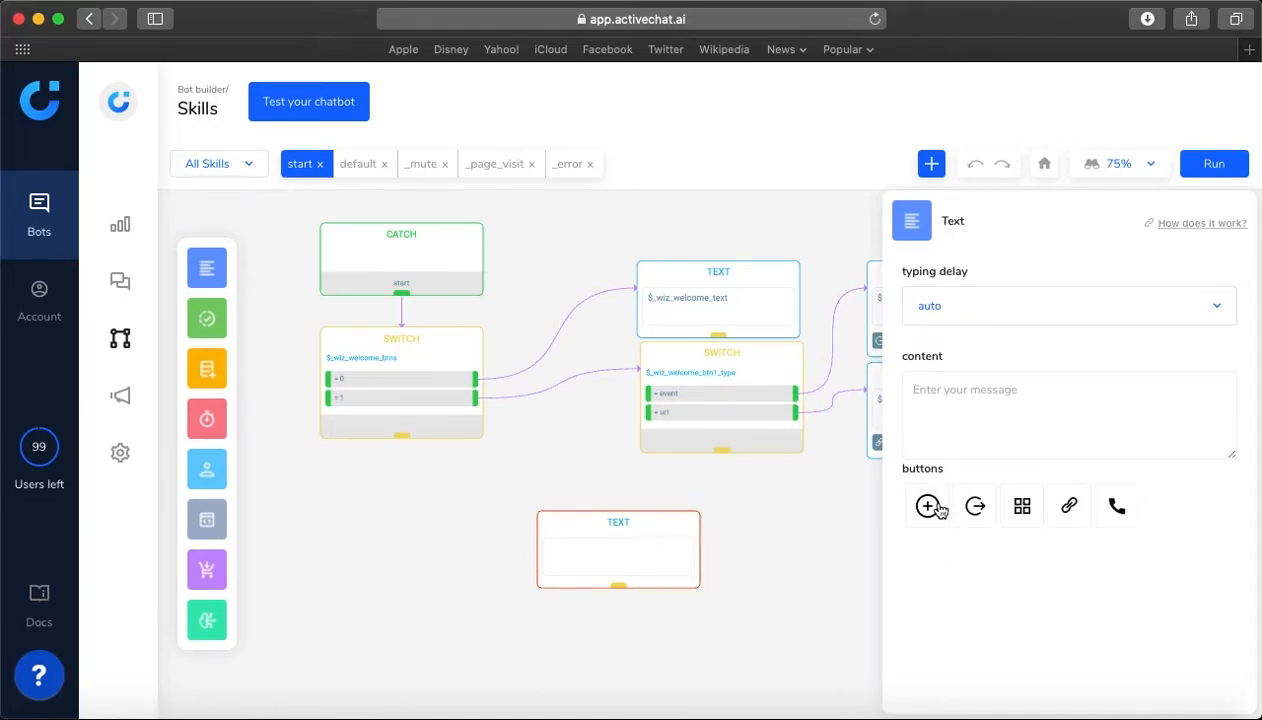
pyautogui.click(969, 312)
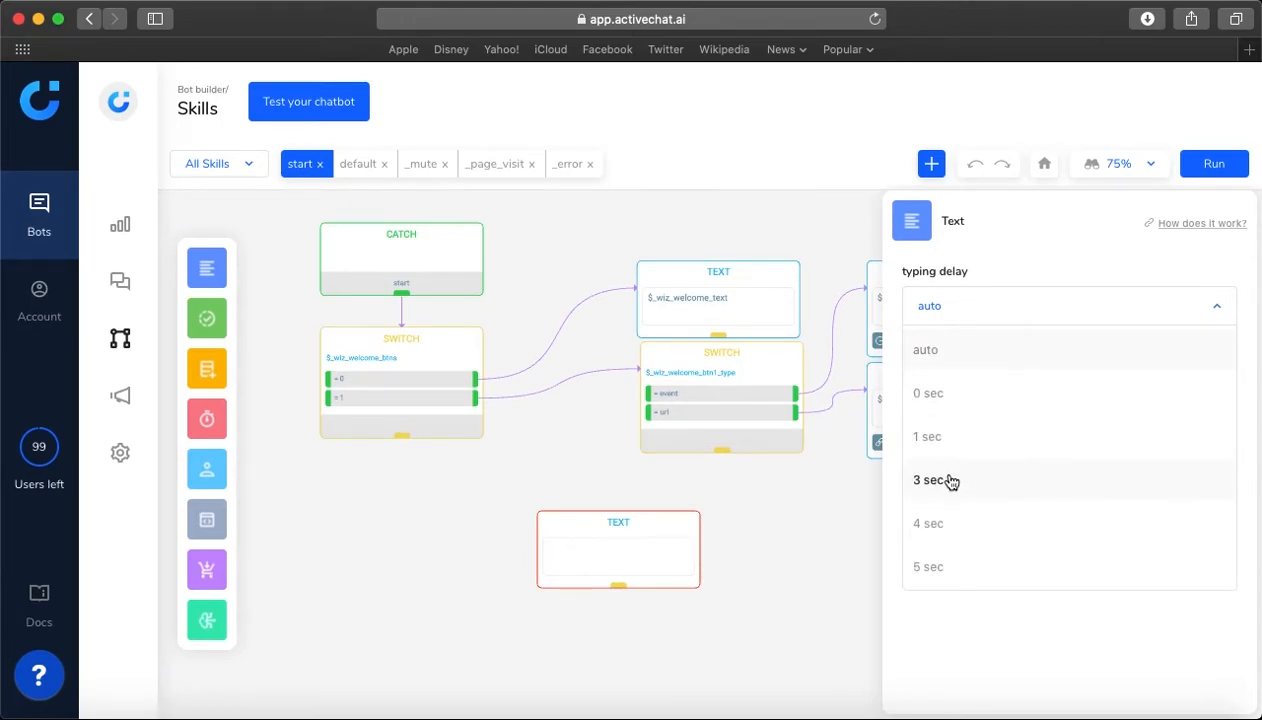
pyautogui.click(1014, 276)
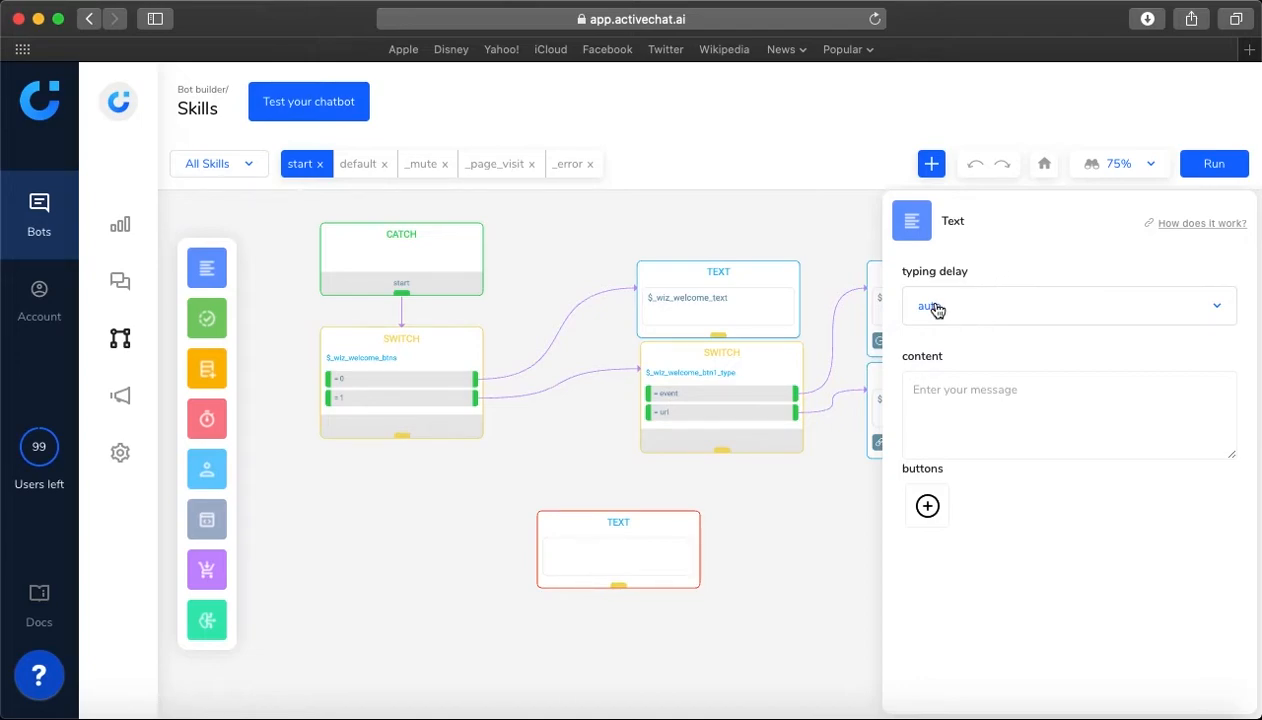
# Set the message content of the new Text block to "hello"
pyautogui.click(937, 394)
pyautogui.write('fjgkdfhvnv')
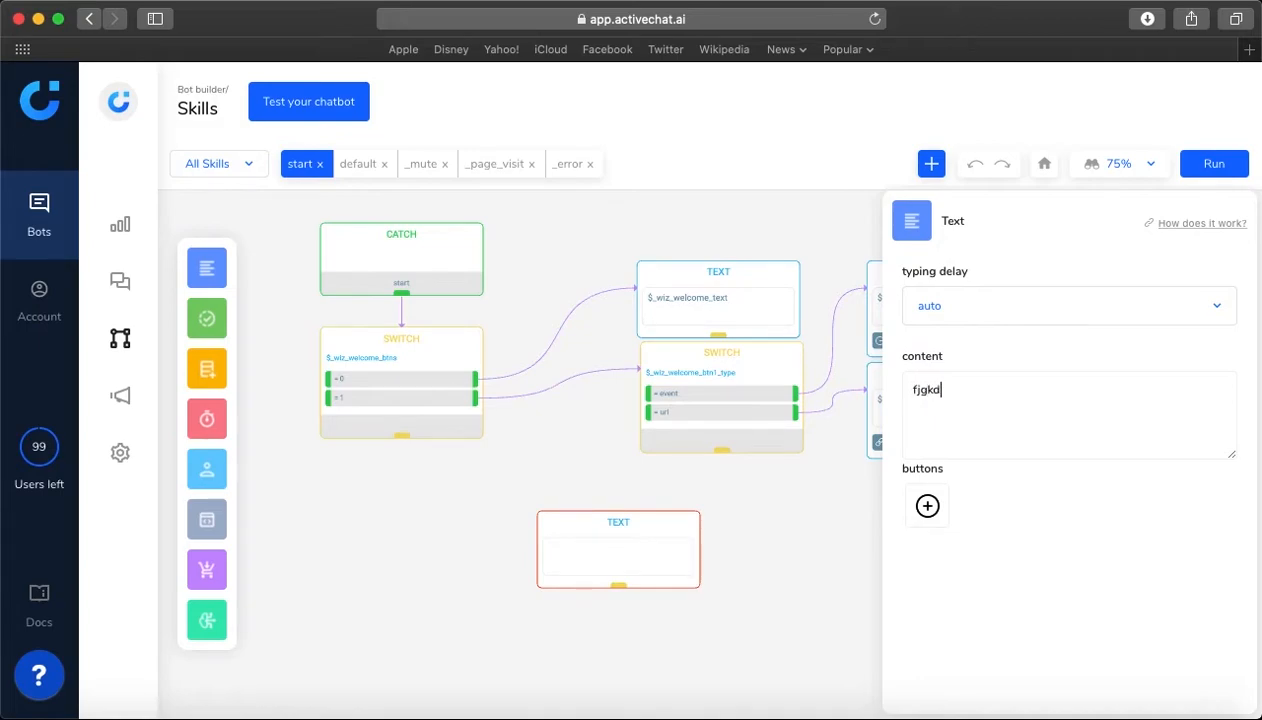
pyautogui.press('BackSpace')
pyautogui.press('BackSpace')
pyautogui.press('BackSpace')
pyautogui.press('BackSpace')
pyautogui.press('BackSpace')
pyautogui.press('BackSpace')
pyautogui.press('BackSpace')
pyautogui.press('BackSpace')
pyautogui.press('BackSpace')
pyautogui.press('BackSpace')
pyautogui.write('hello')
# Add four untitled buttons to the "hello" Text block: an event button, a block-link button, a URL button and a phone button
pyautogui.moveTo(928, 516)
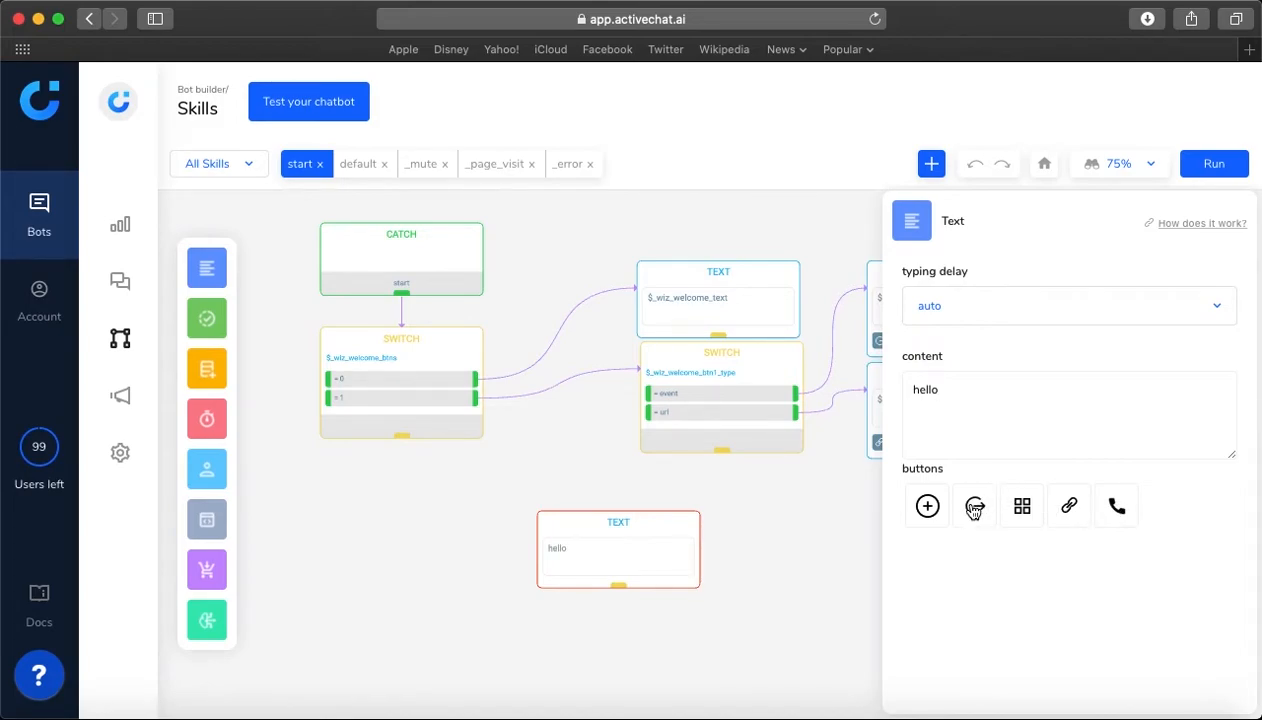
pyautogui.click(973, 508)
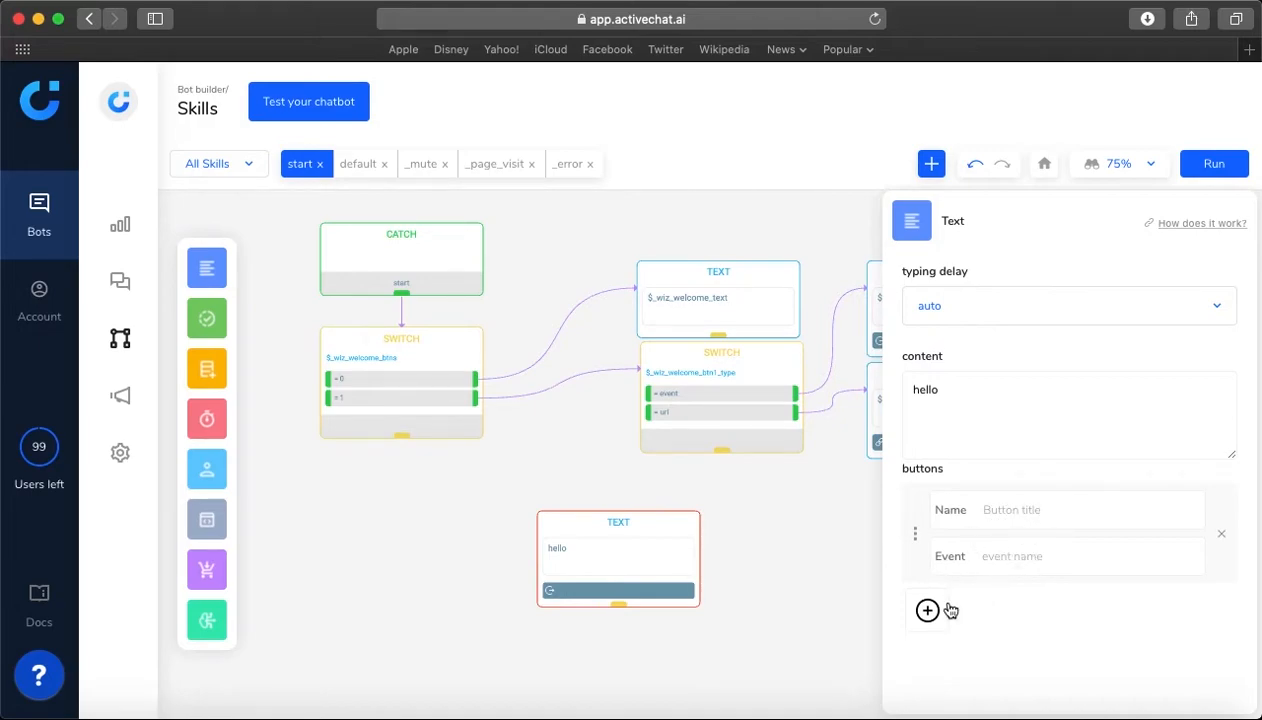
pyautogui.moveTo(928, 611)
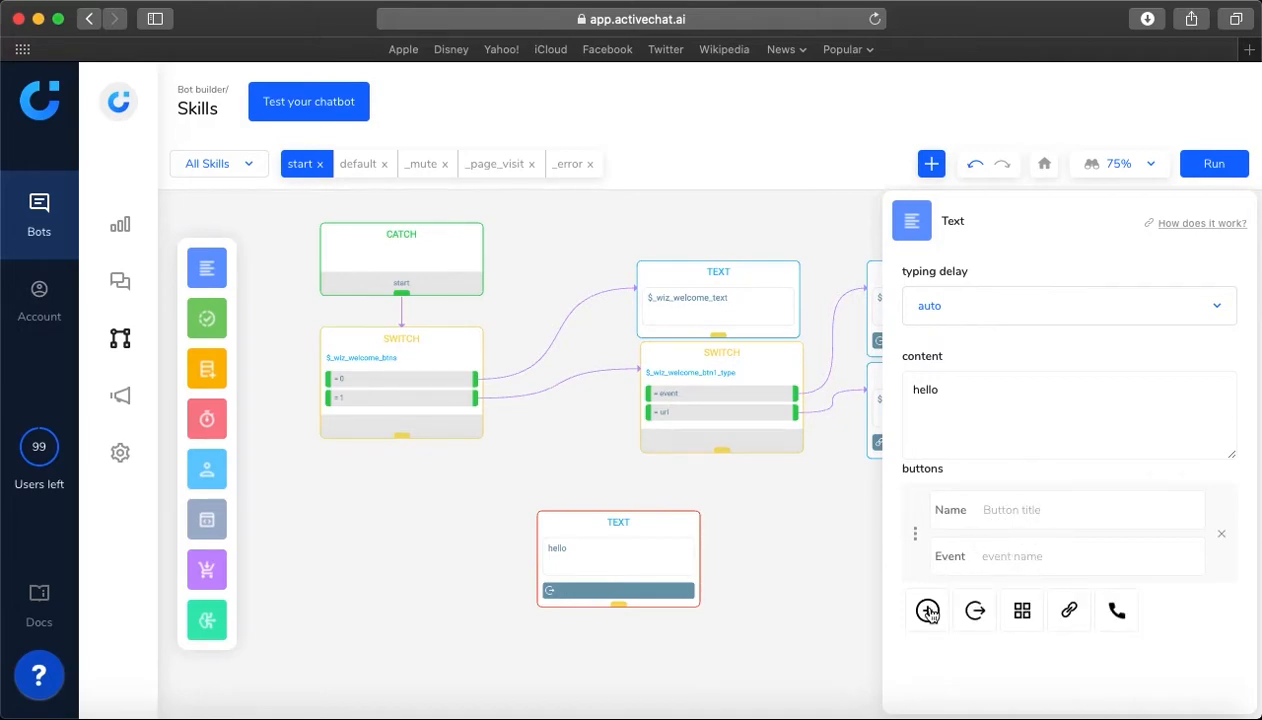
pyautogui.click(1021, 612)
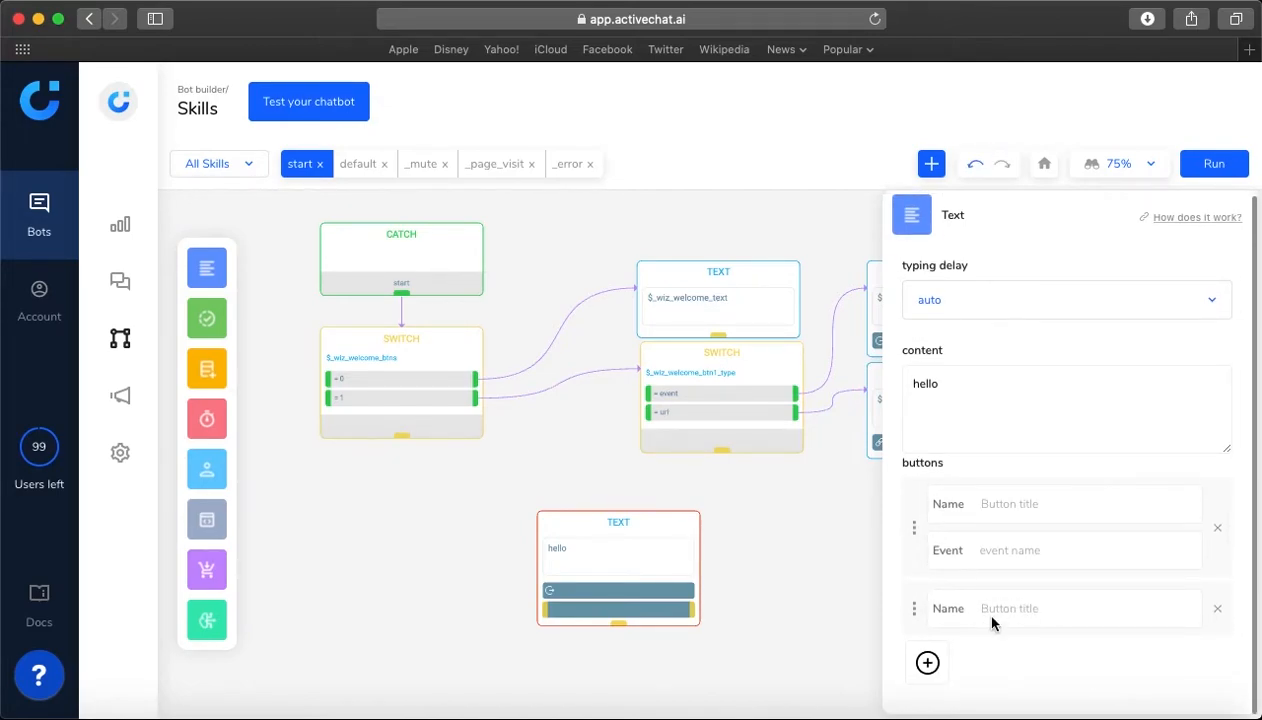
pyautogui.moveTo(927, 664)
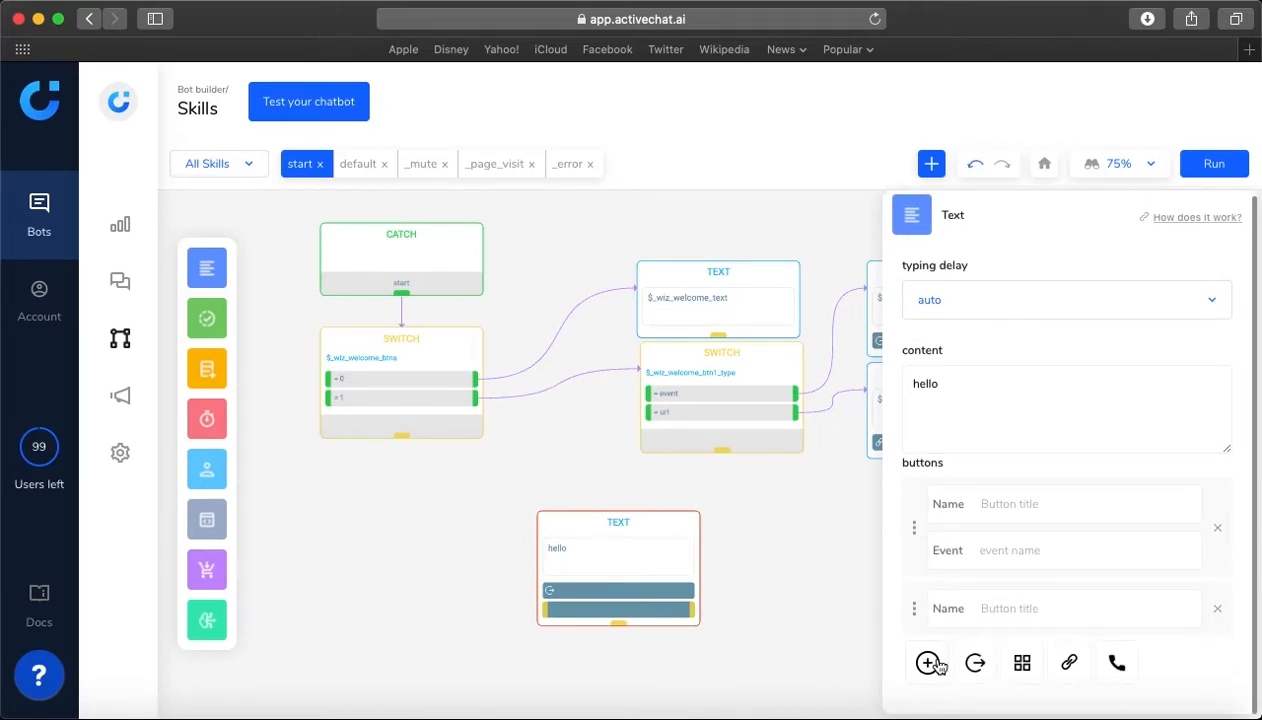
pyautogui.click(1070, 665)
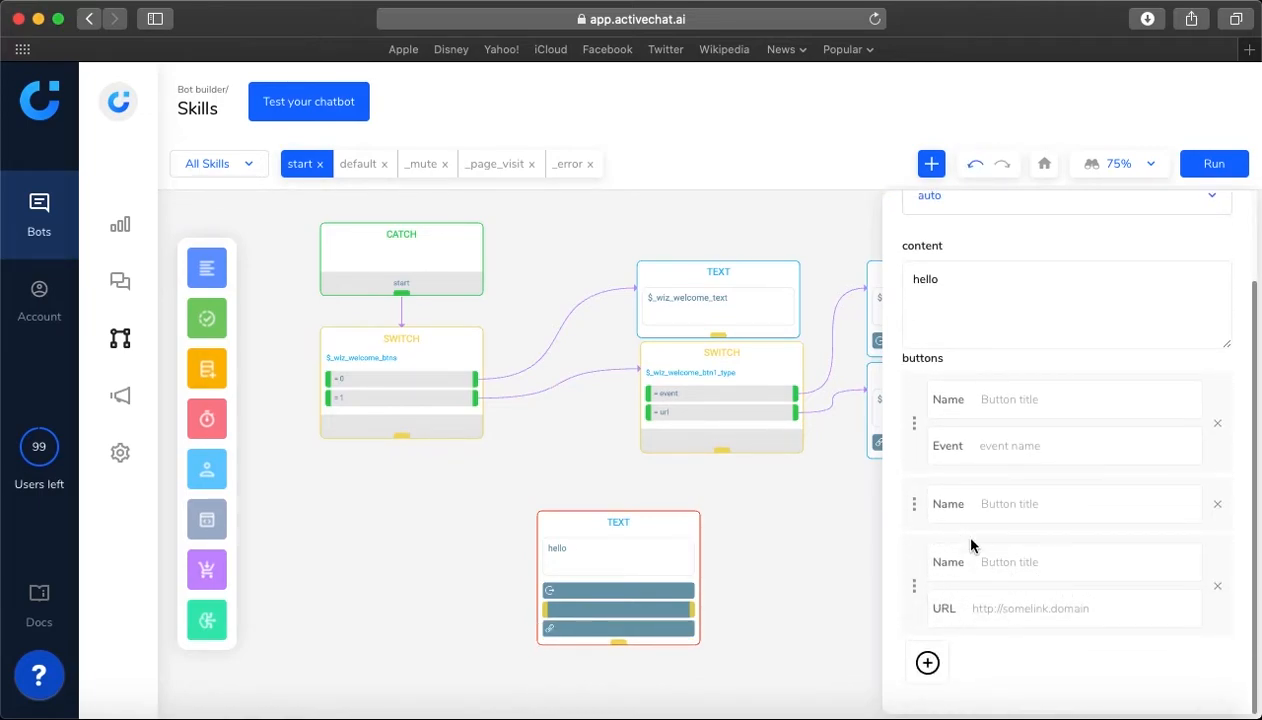
pyautogui.moveTo(927, 664)
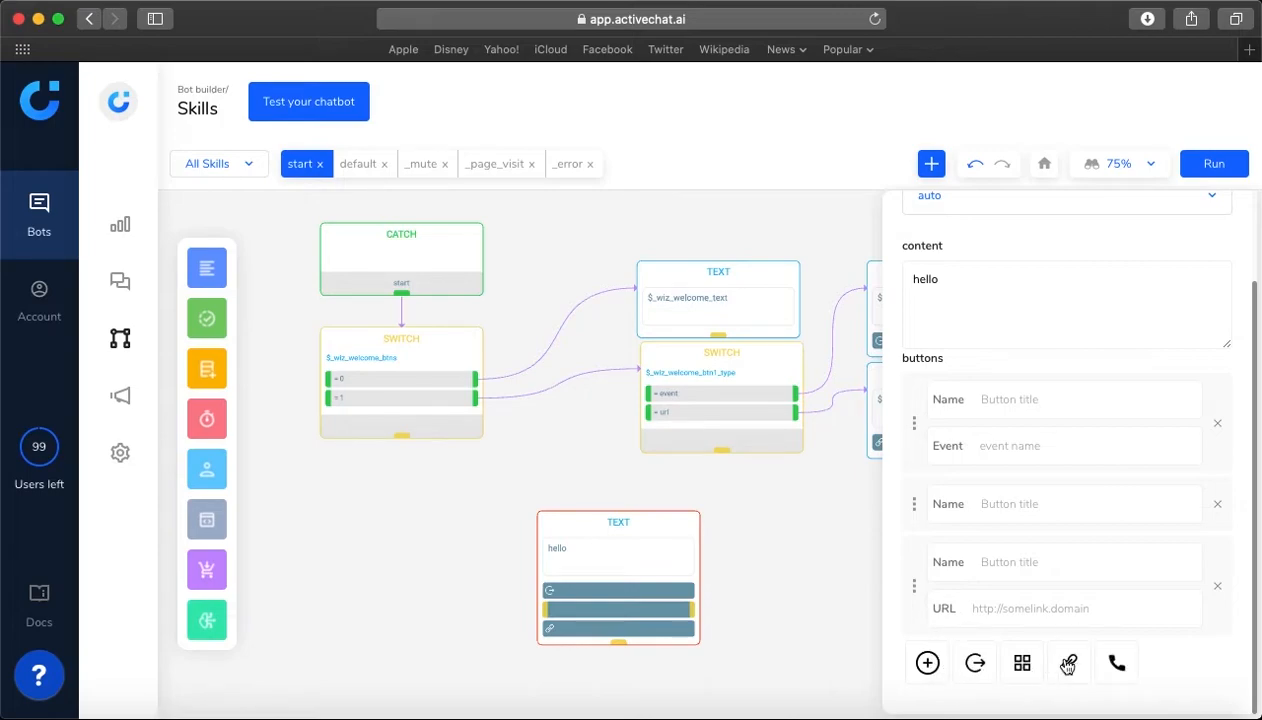
pyautogui.click(1117, 665)
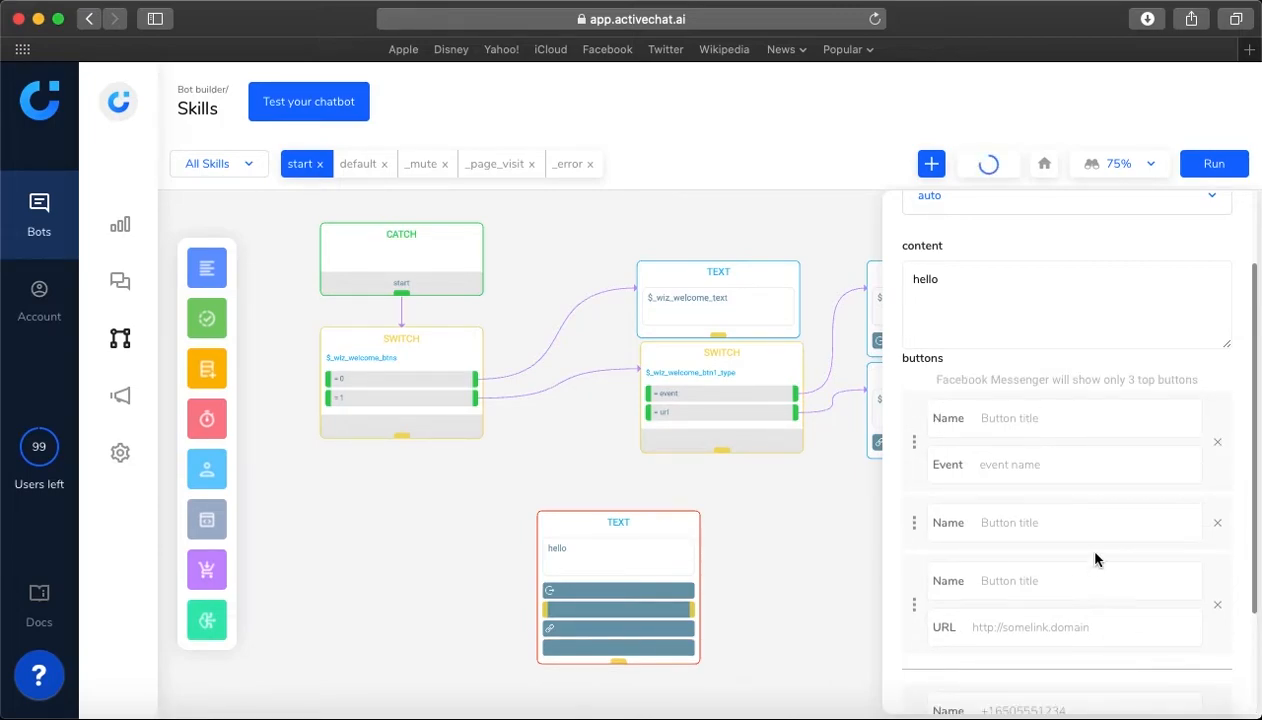
pyautogui.scroll(-3, 1096, 560)
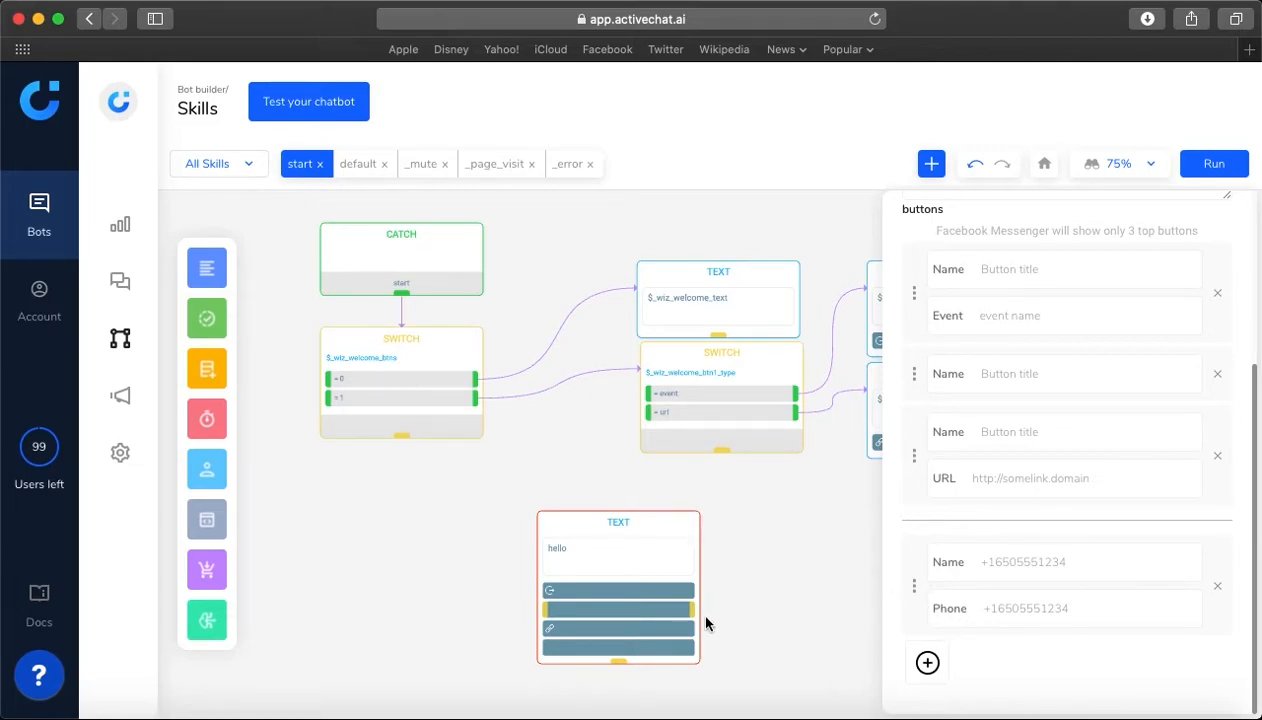
pyautogui.click(755, 623)
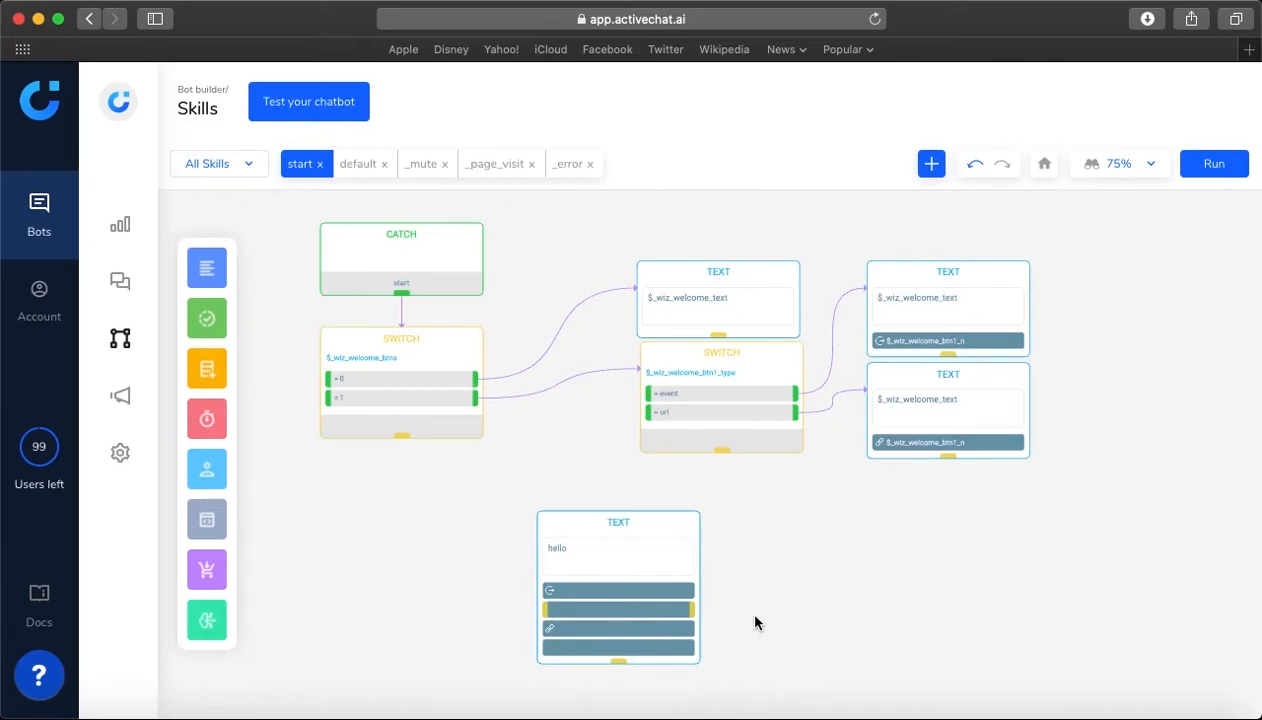
# Delete the "hello" Text block from the start skill
pyautogui.click(669, 530)
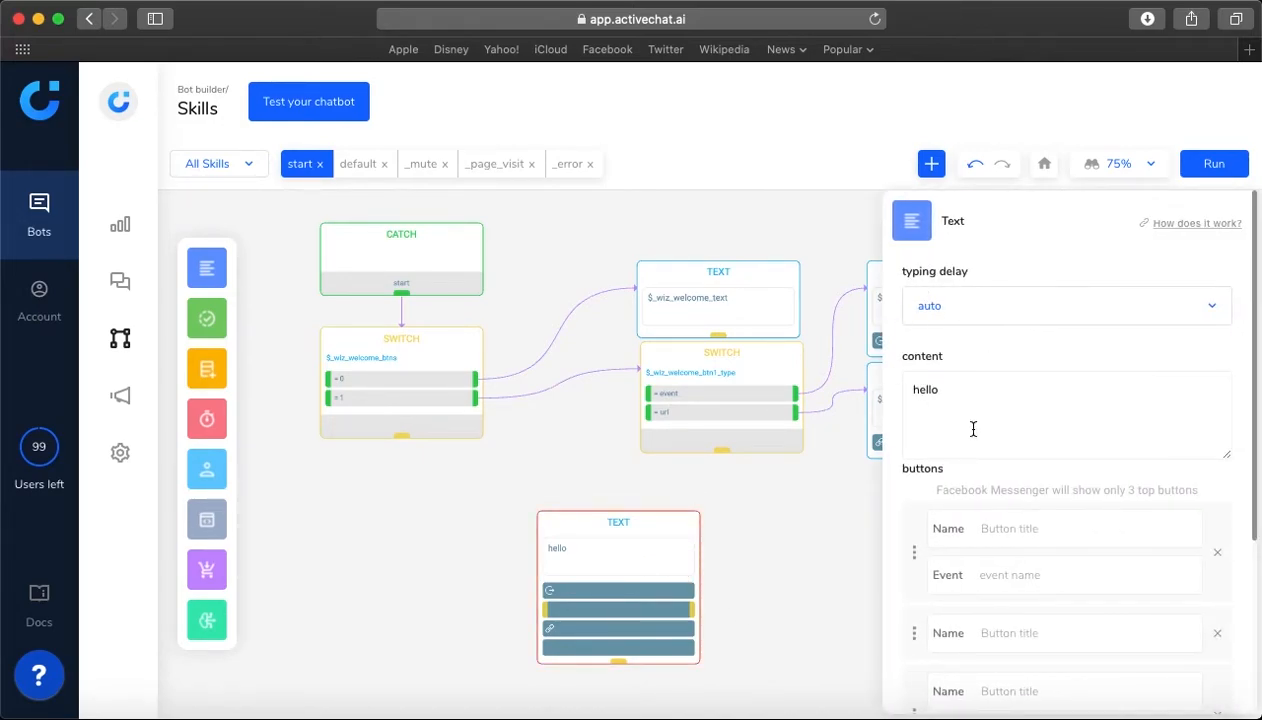
pyautogui.press('Delete')
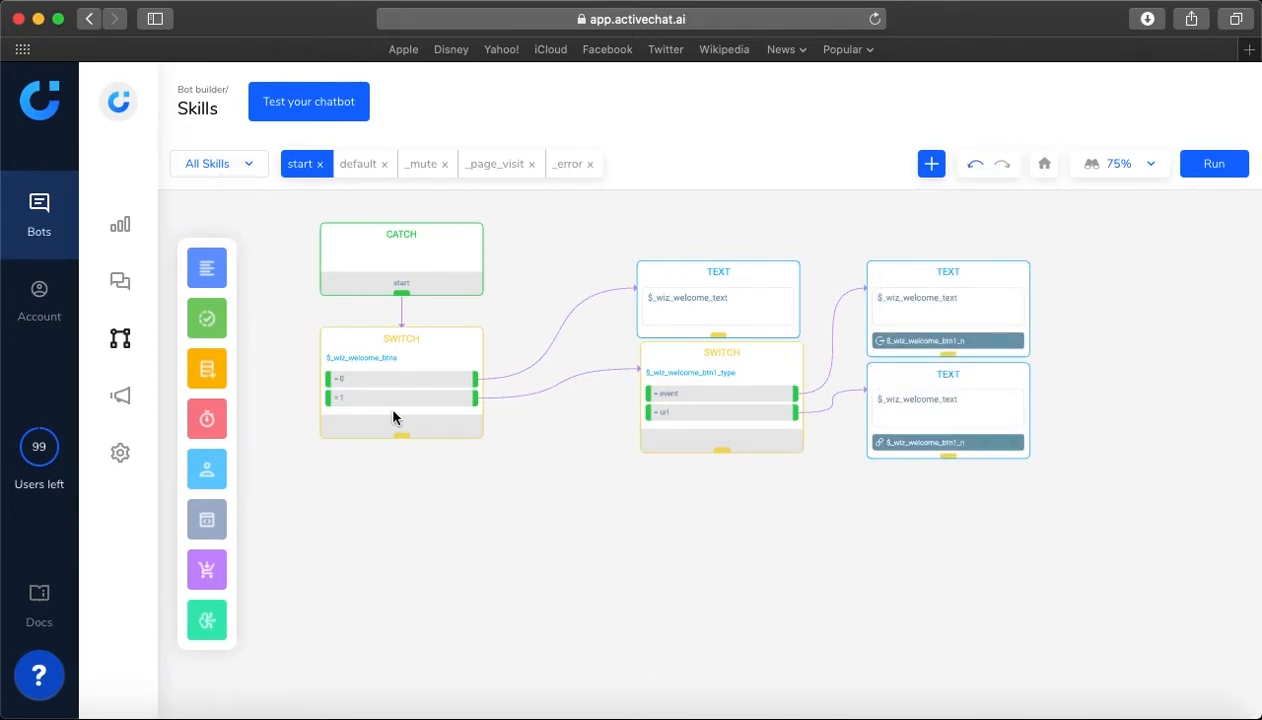
# Place a Listen block in the empty area below the flow and open its settings
pyautogui.moveTo(207, 268)
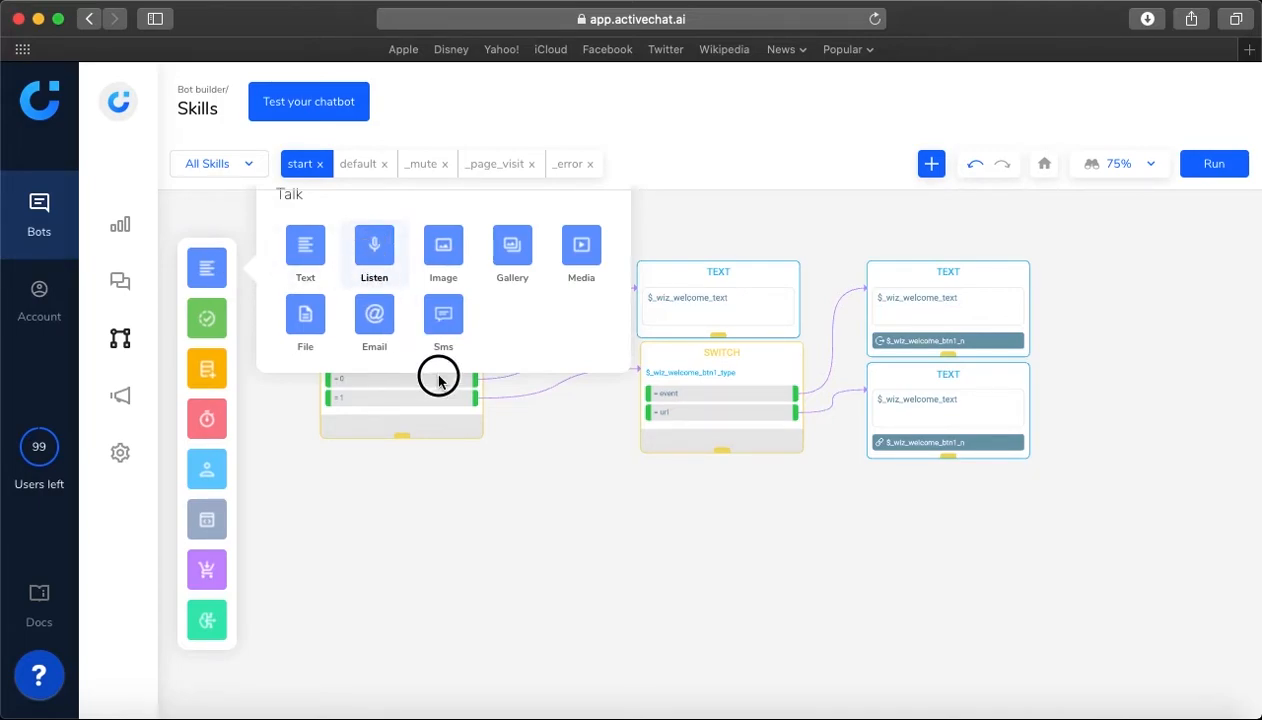
pyautogui.click(498, 482)
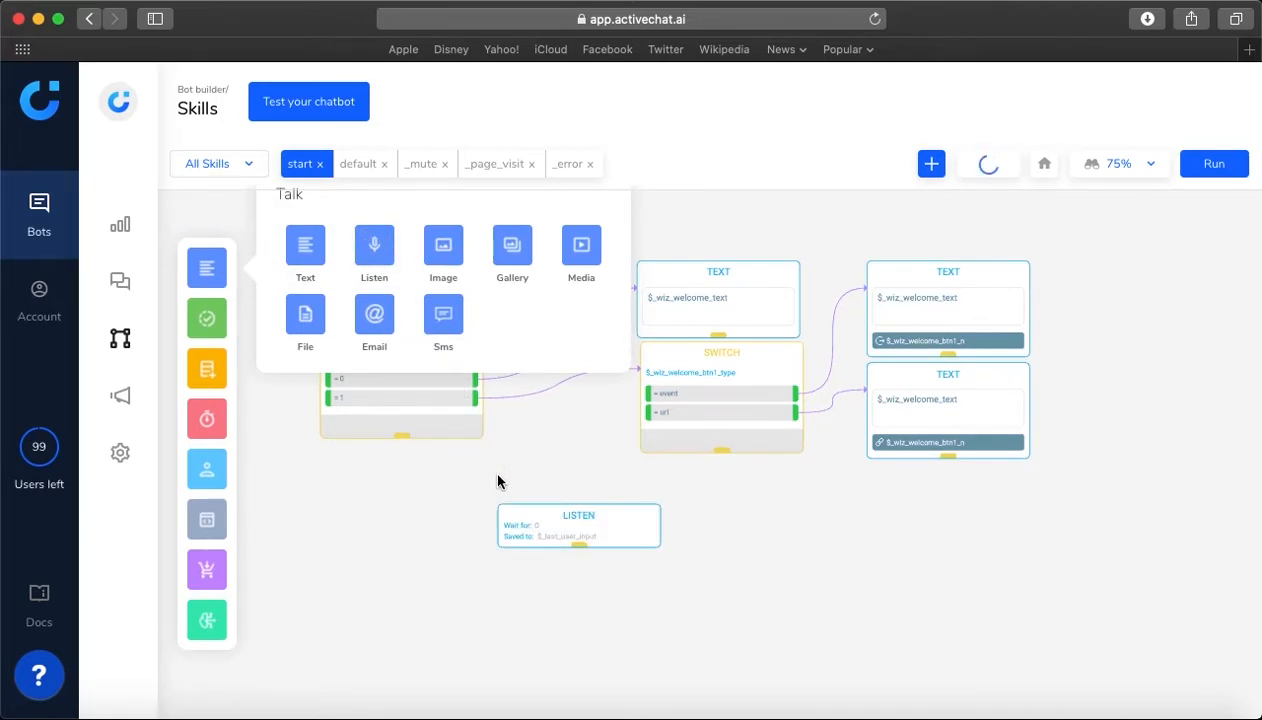
pyautogui.click(548, 520)
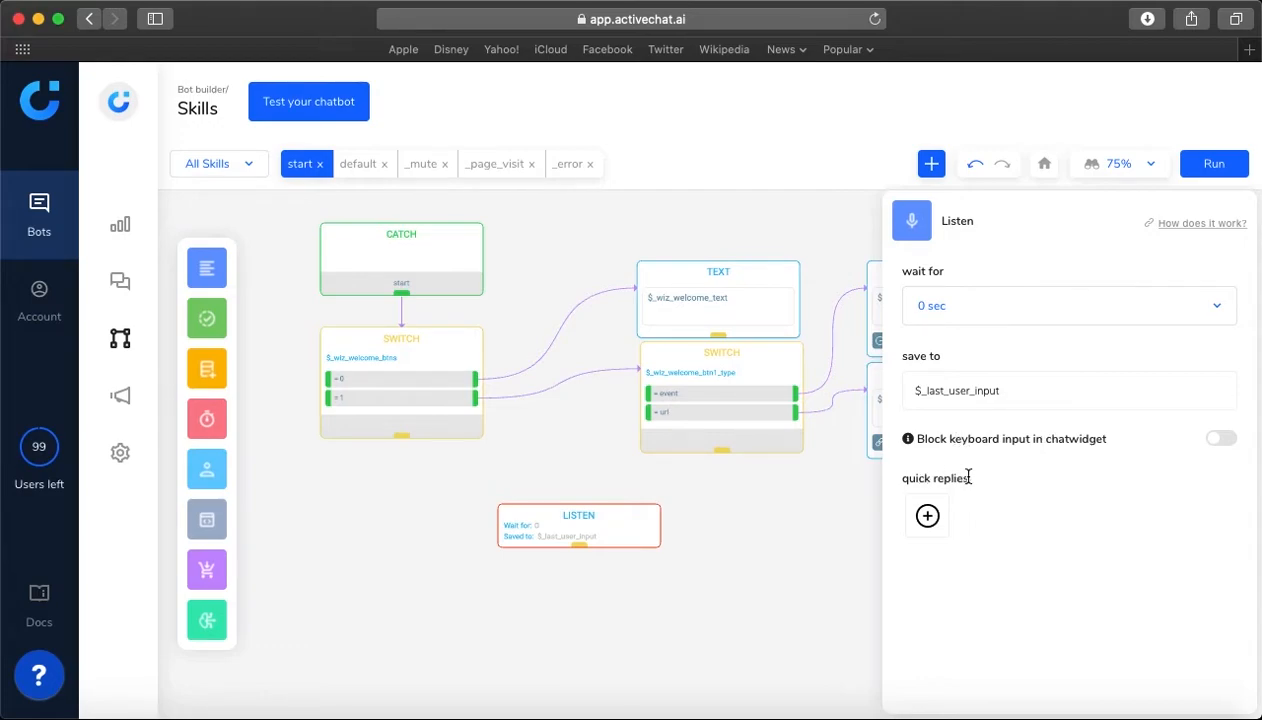
# Examine the Listen block's wait time choices, save-to attribute and option to block keyboard input in the chat widget
pyautogui.moveTo(927, 515)
pyautogui.click(1062, 317)
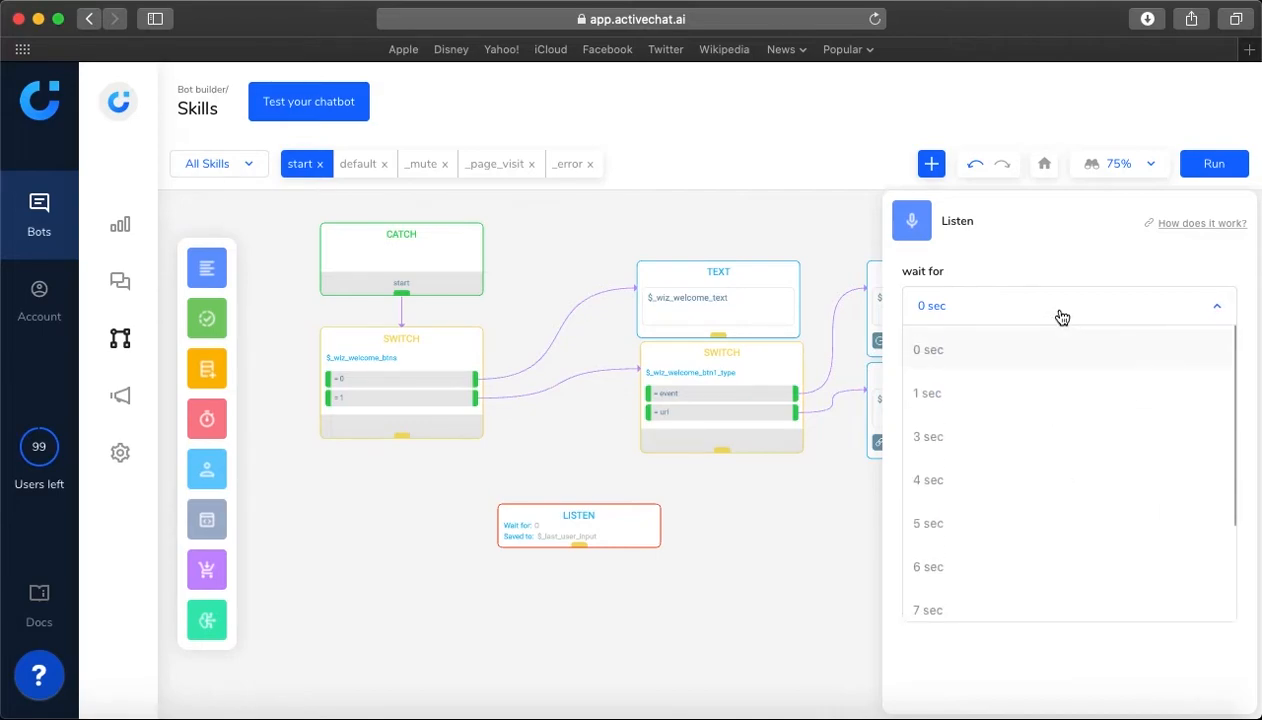
pyautogui.scroll(-3, 1000, 416)
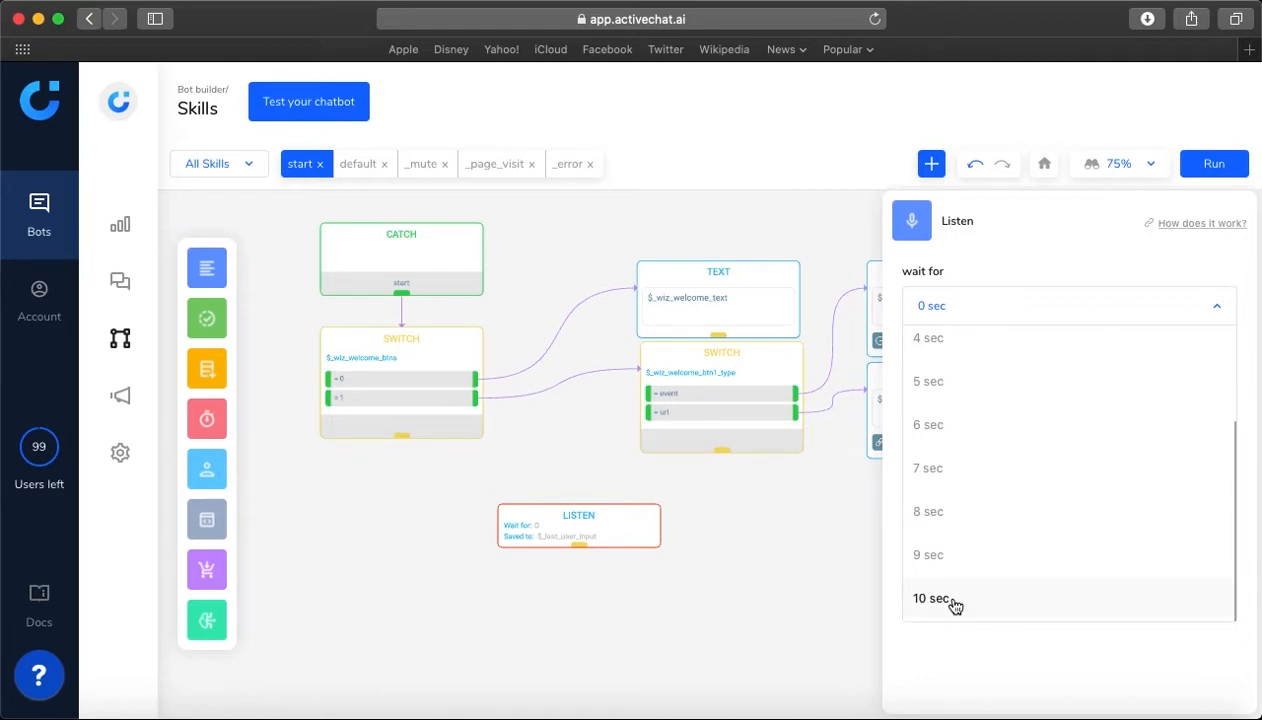
pyautogui.scroll(3, 955, 580)
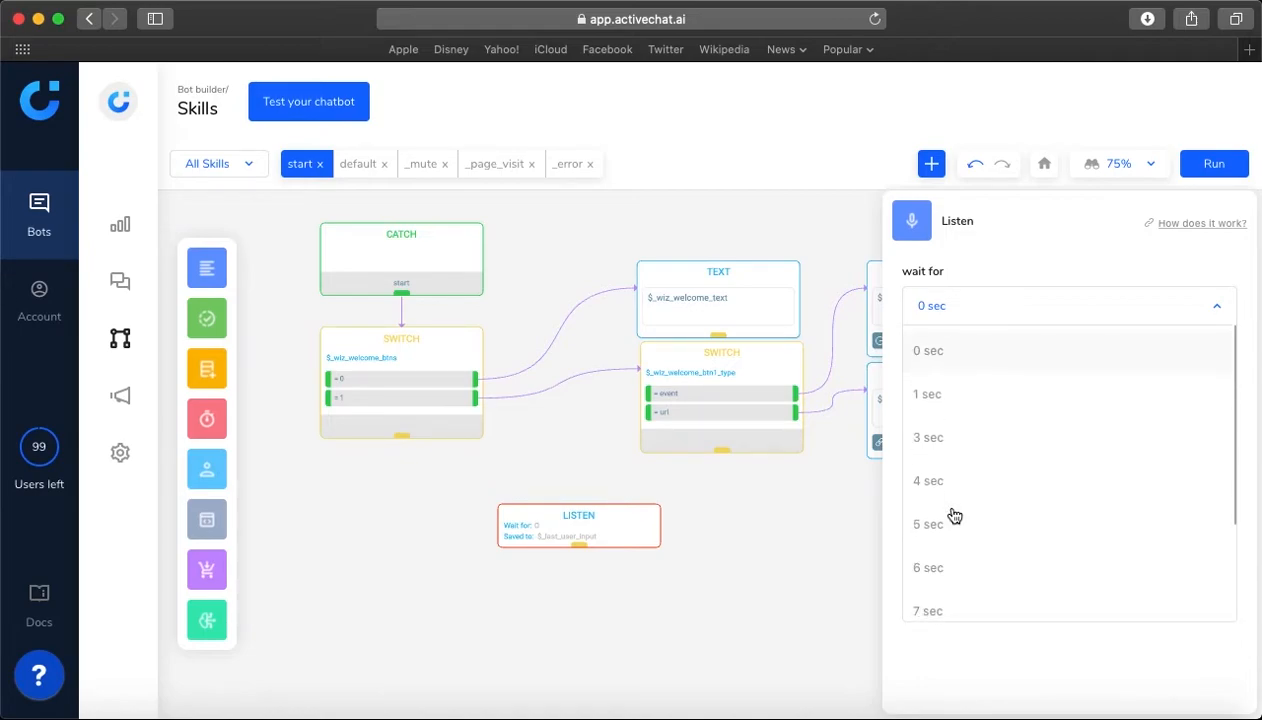
pyautogui.click(993, 264)
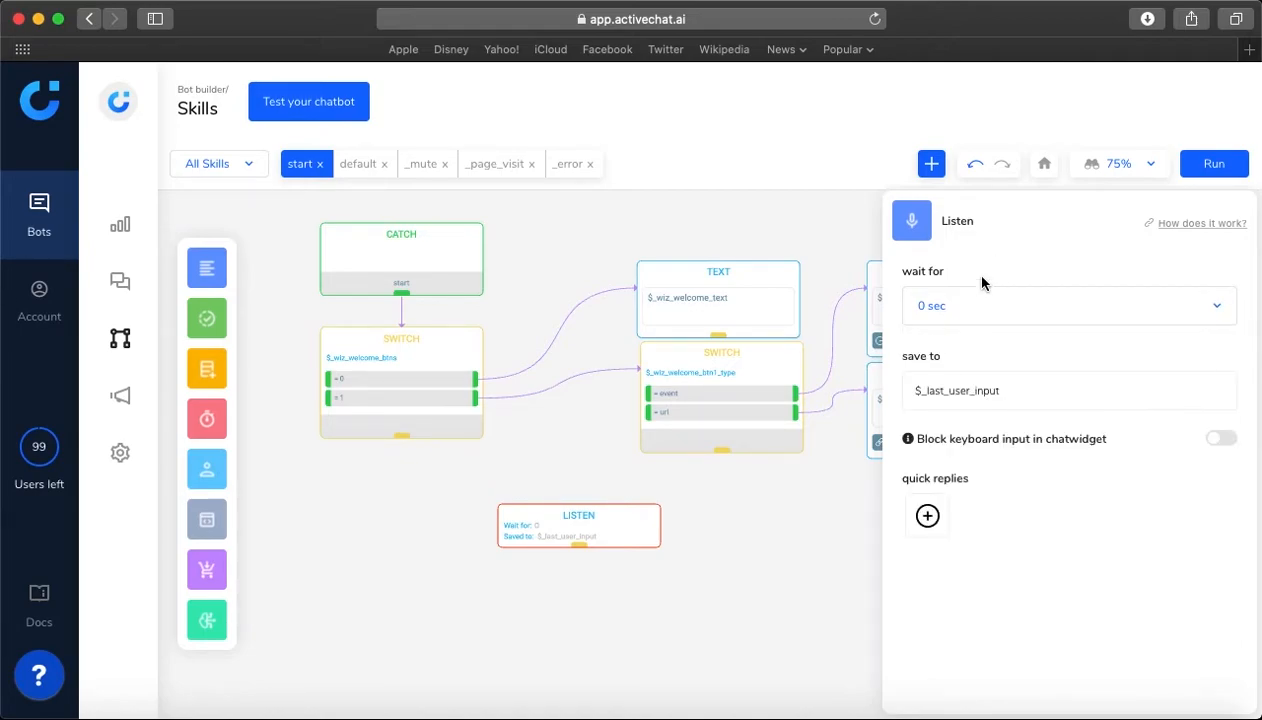
pyautogui.click(940, 390)
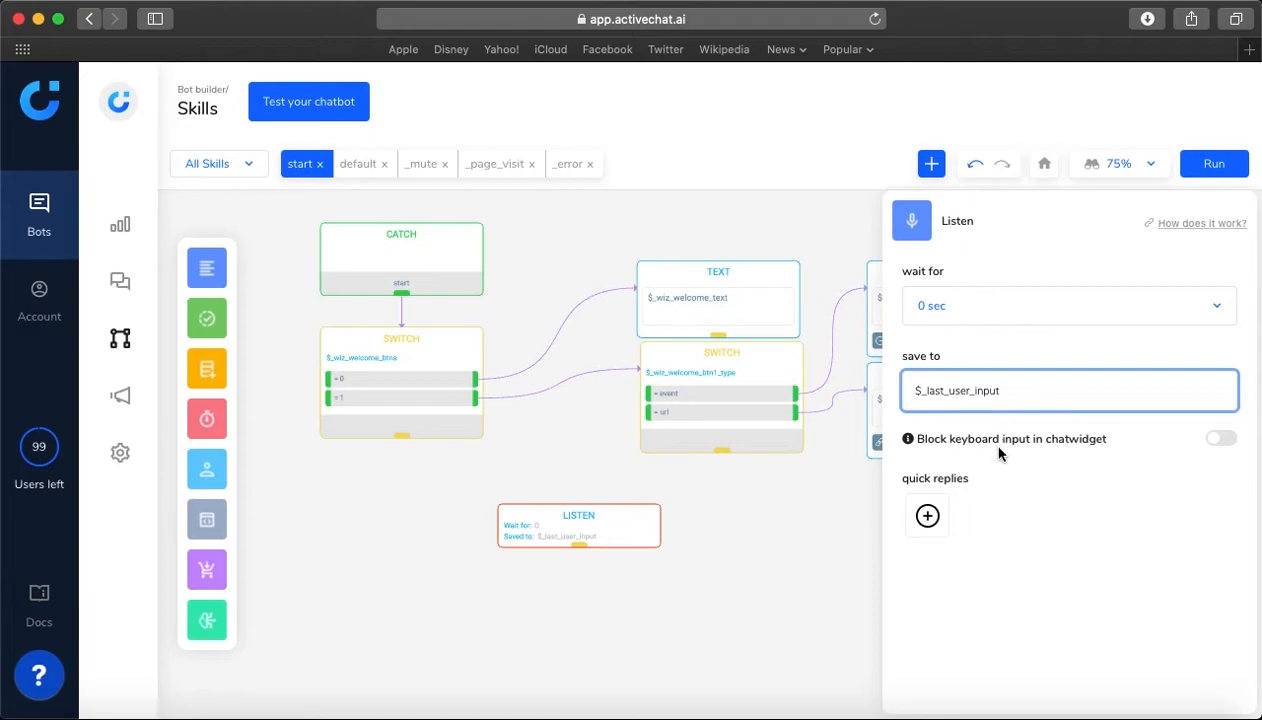
pyautogui.click(1221, 443)
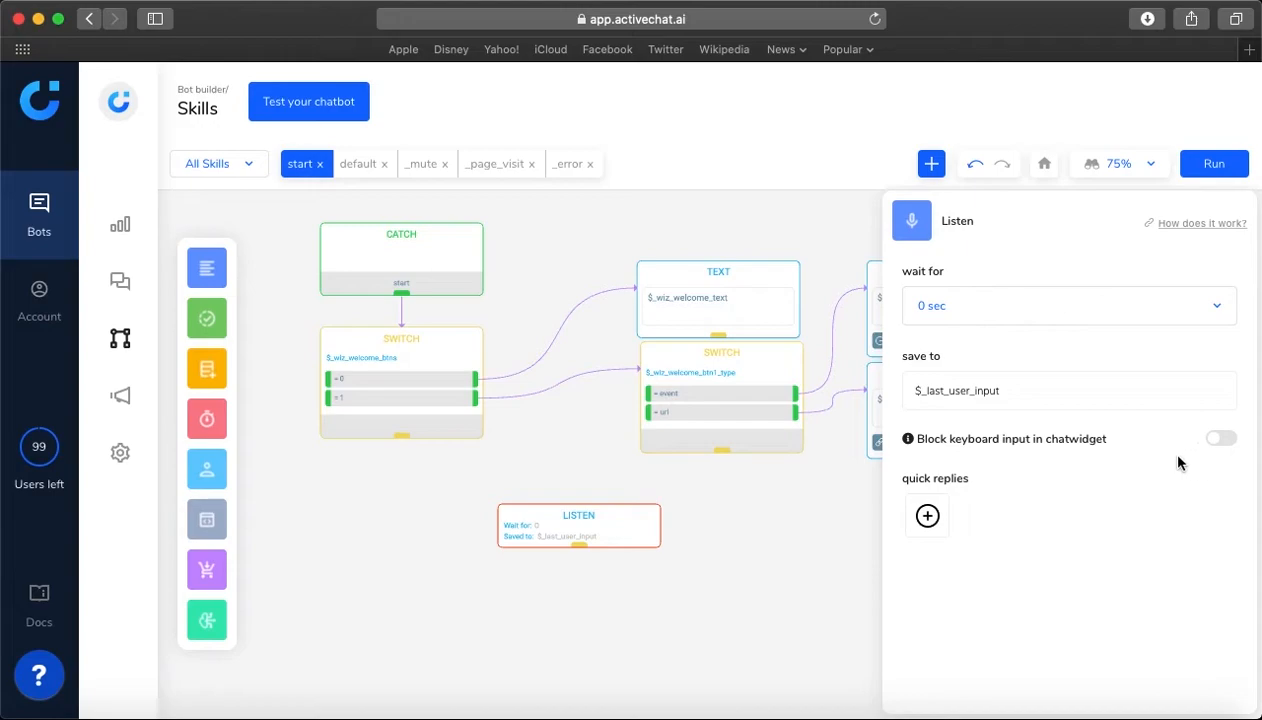
# Add email, location and text quick replies to the Listen block
pyautogui.click(927, 516)
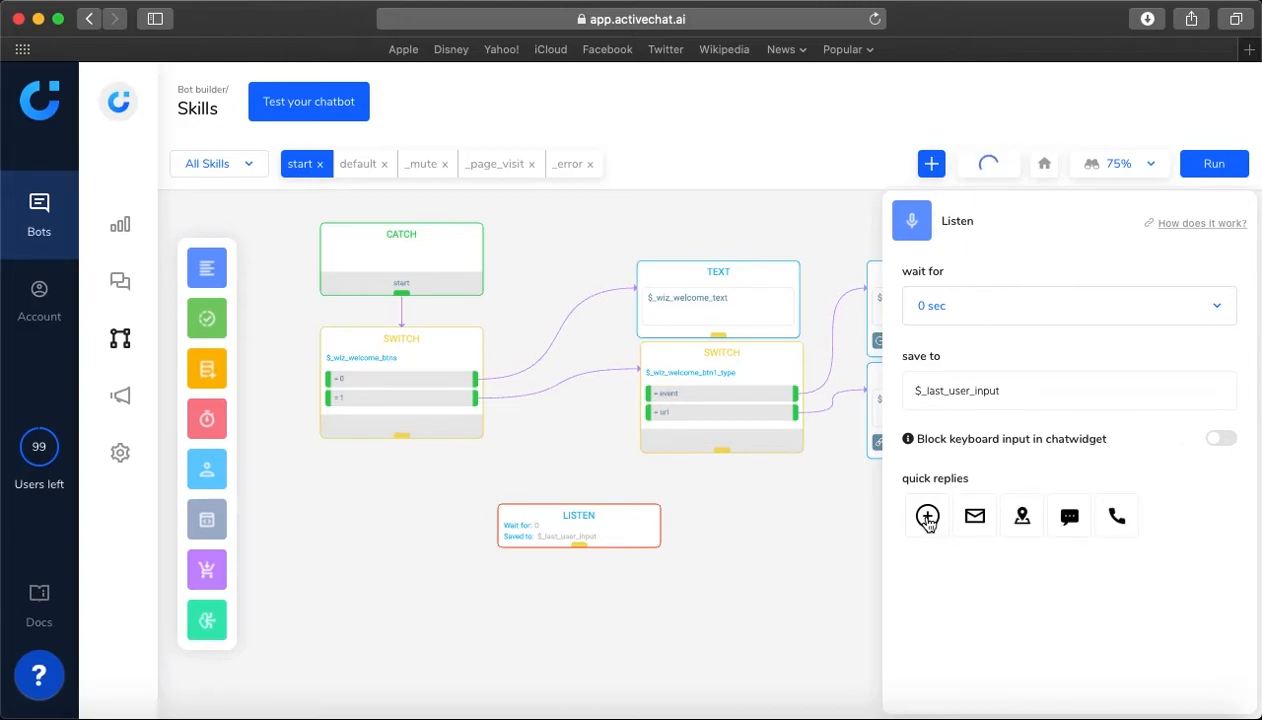
pyautogui.click(984, 526)
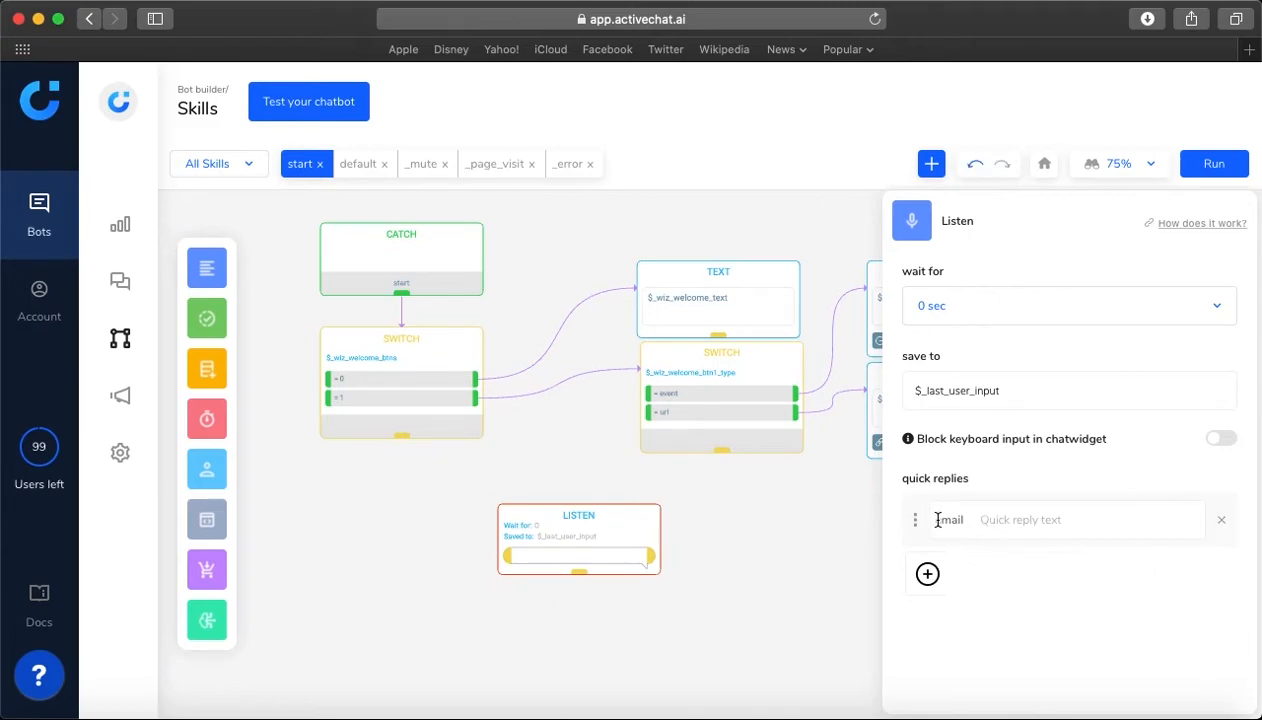
pyautogui.click(927, 572)
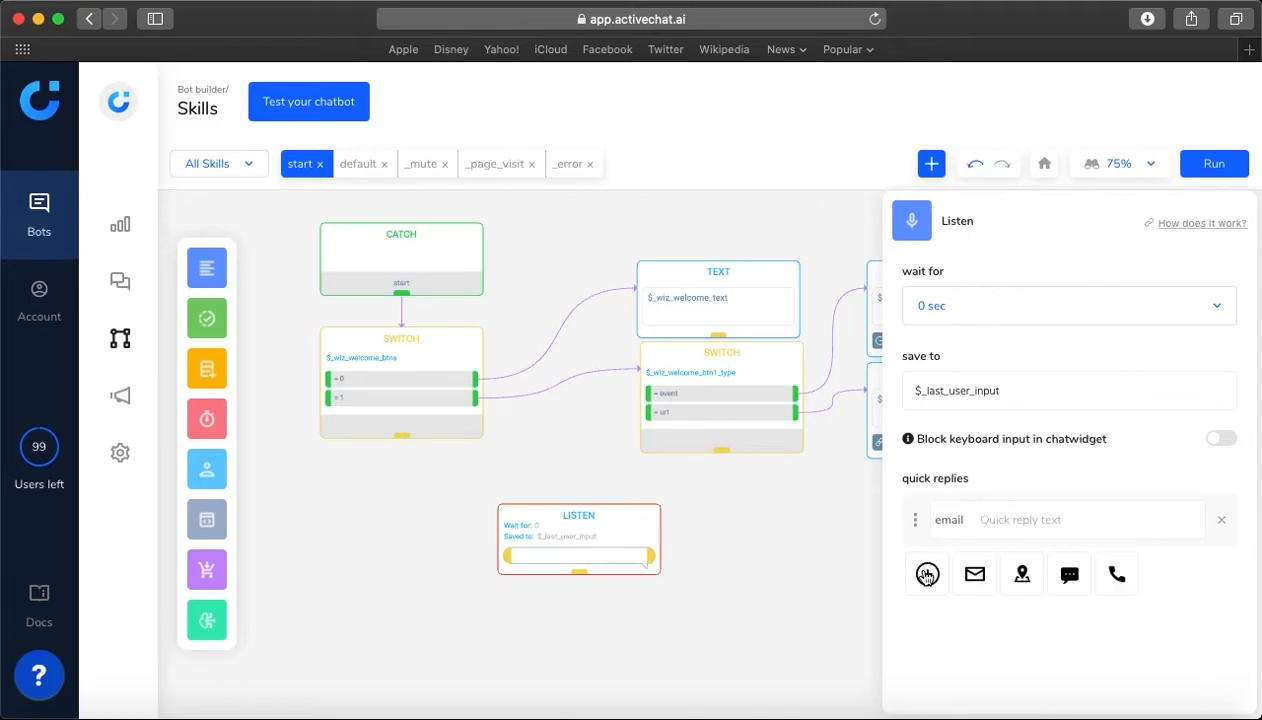
pyautogui.click(1022, 575)
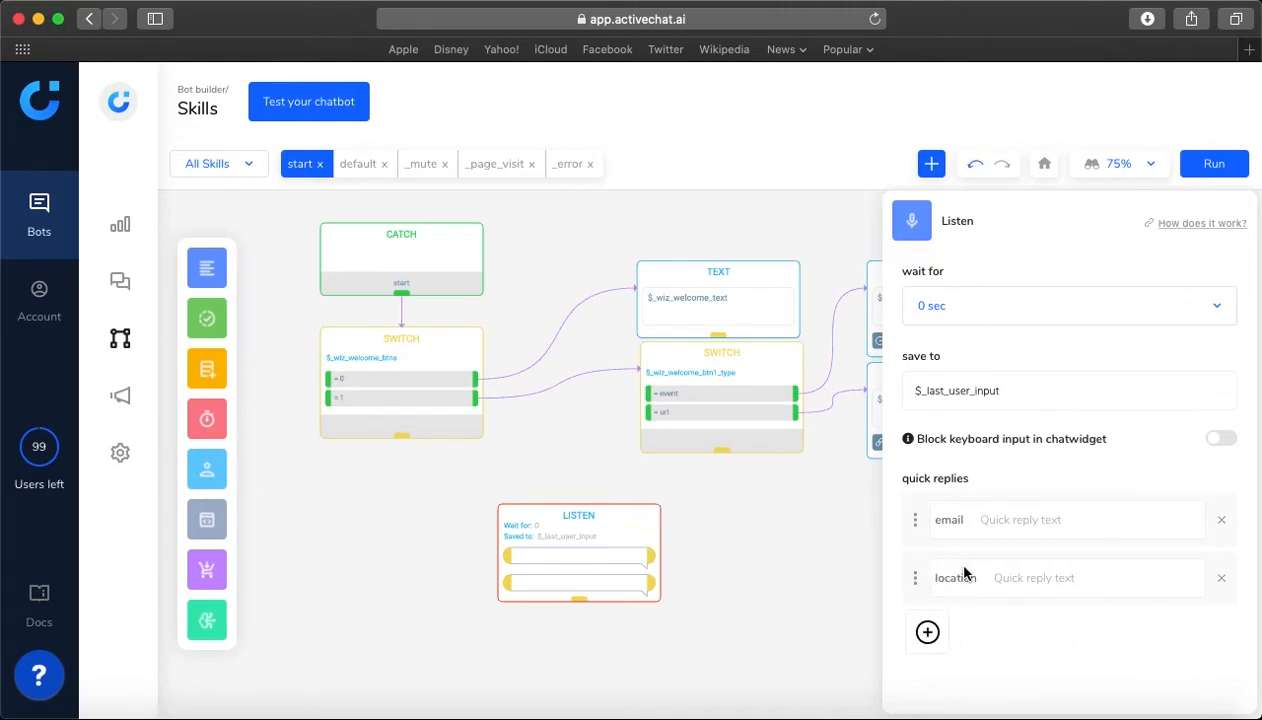
pyautogui.click(928, 633)
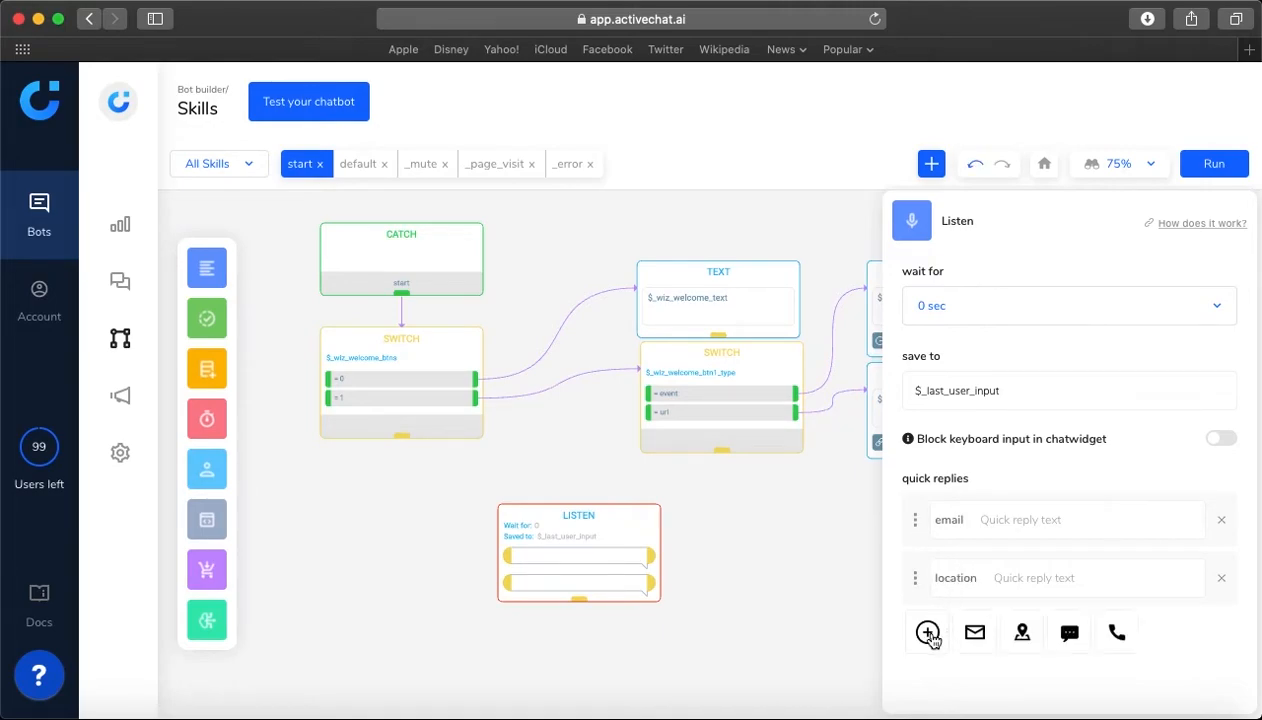
pyautogui.click(1069, 633)
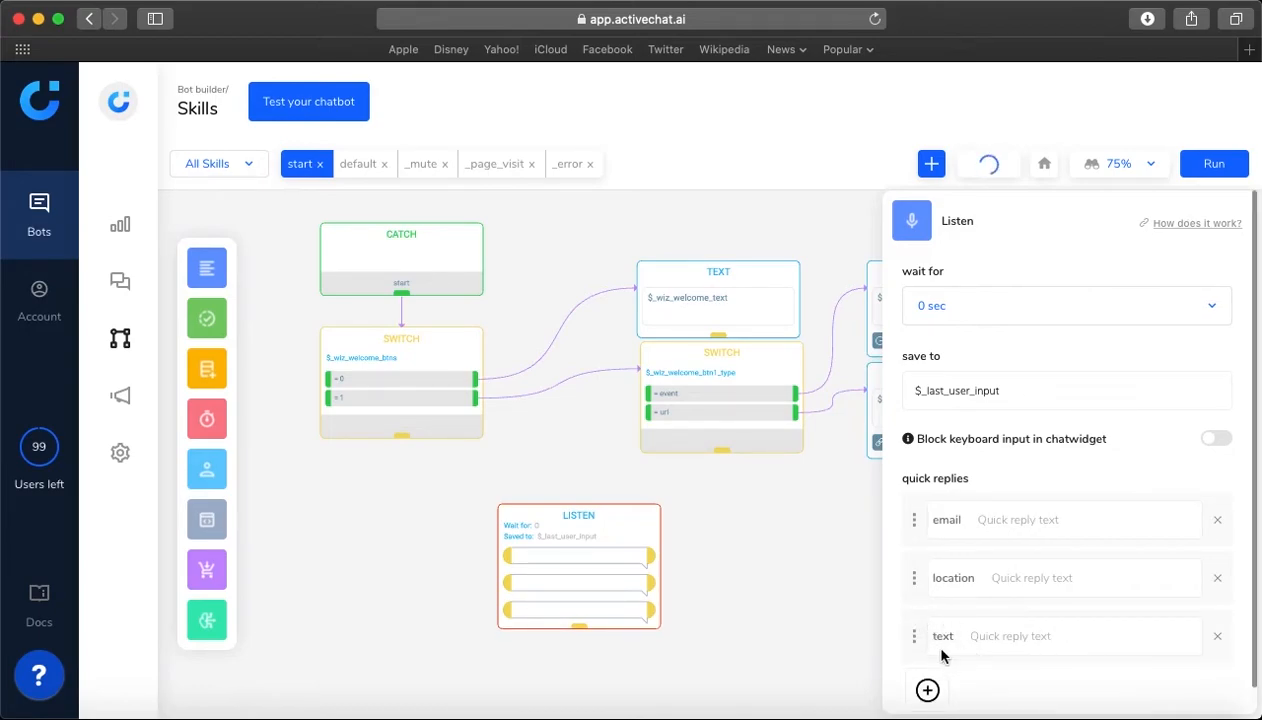
# Add a phone quick reply to the Listen block and delete the block from the start skill
pyautogui.scroll(-1, 935, 656)
pyautogui.moveTo(930, 664)
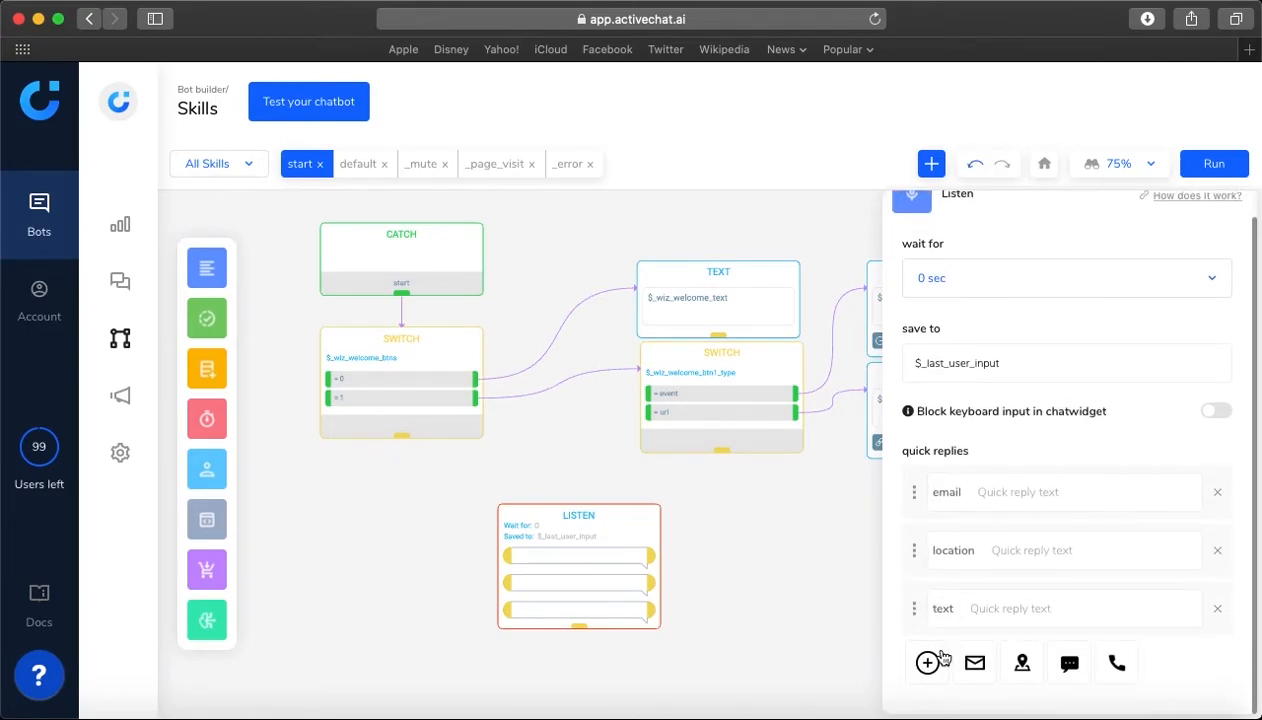
pyautogui.click(1115, 668)
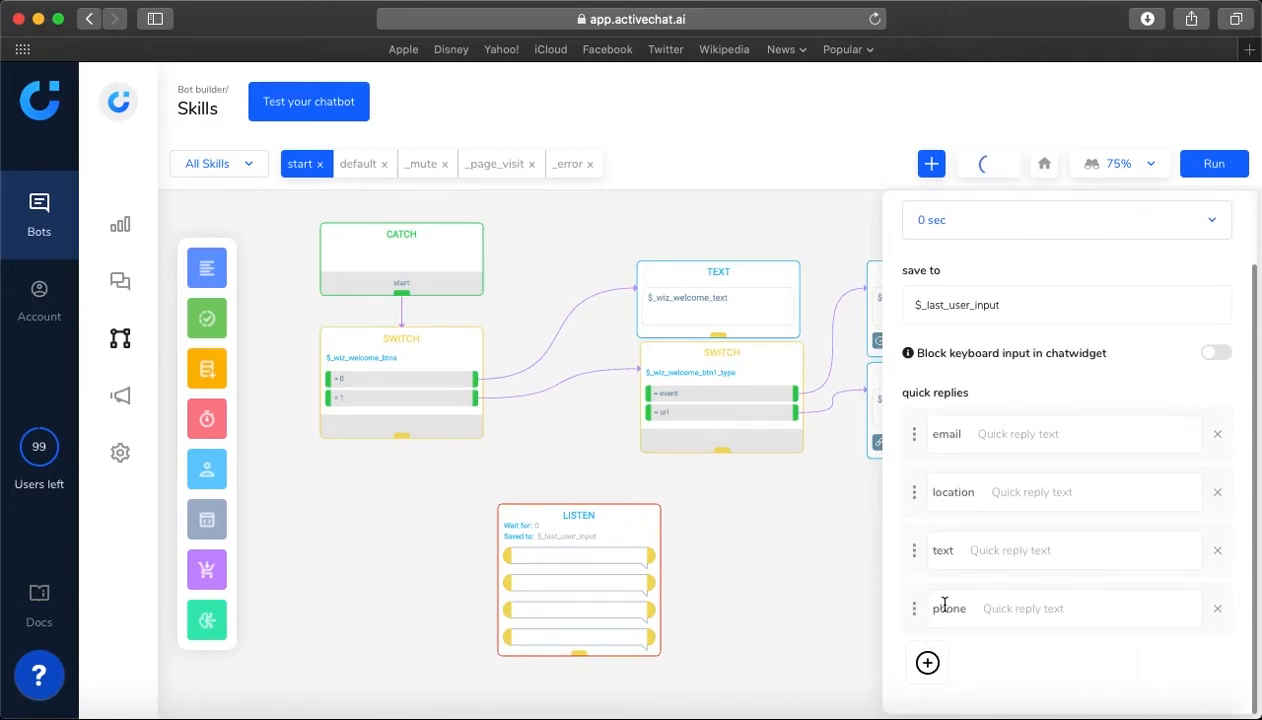
pyautogui.moveTo(925, 668)
pyautogui.press('Delete')
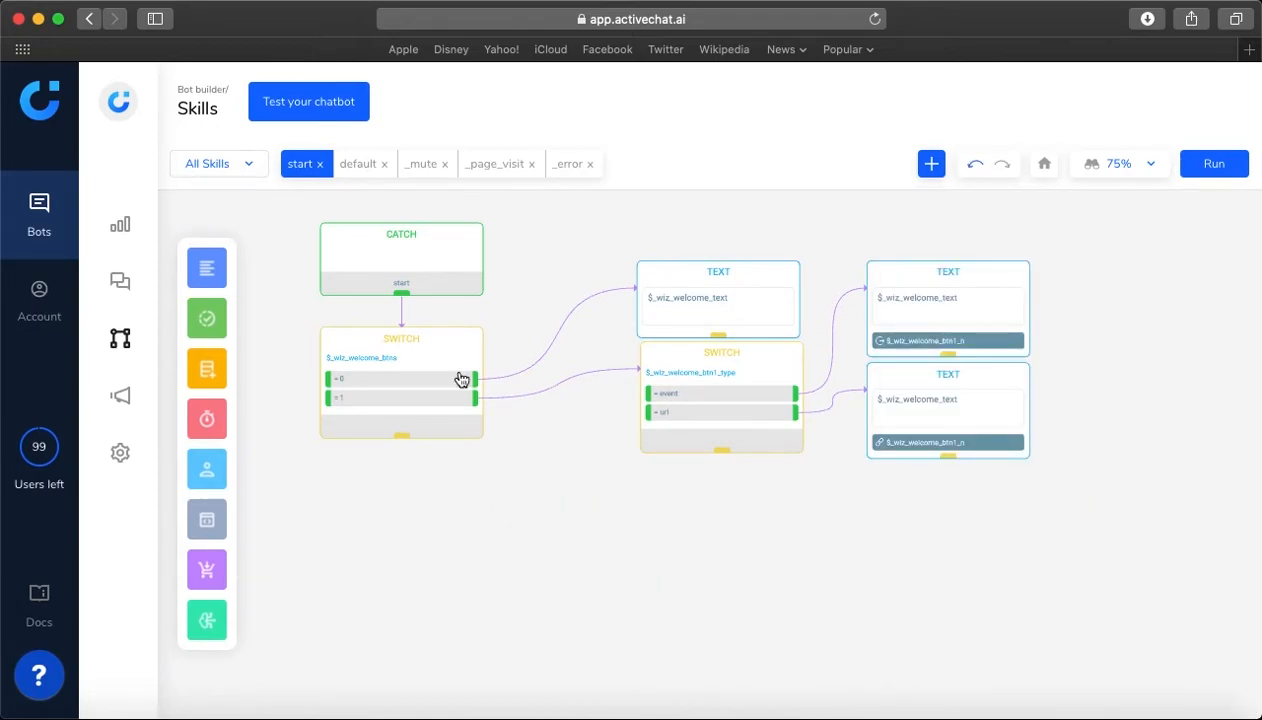
# Place an Image block in the empty area below the flow and open its settings
pyautogui.click(207, 268)
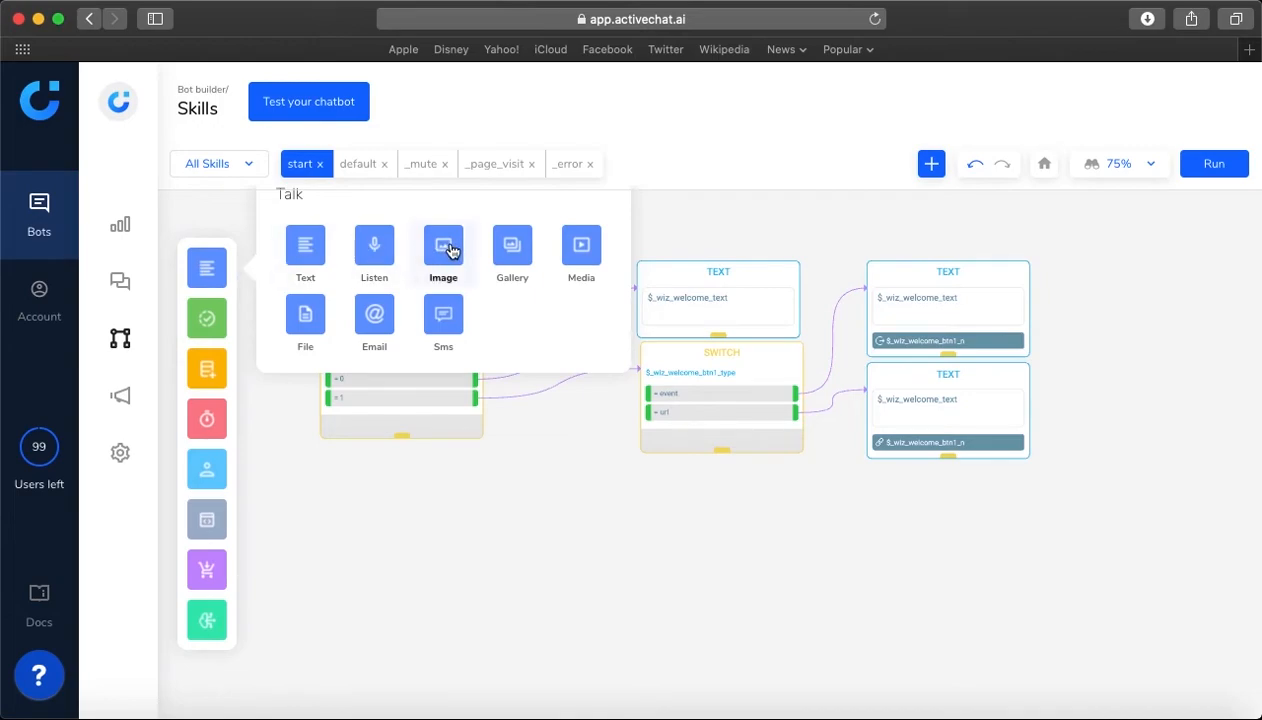
pyautogui.moveTo(443, 250); pyautogui.dragTo(487, 487)
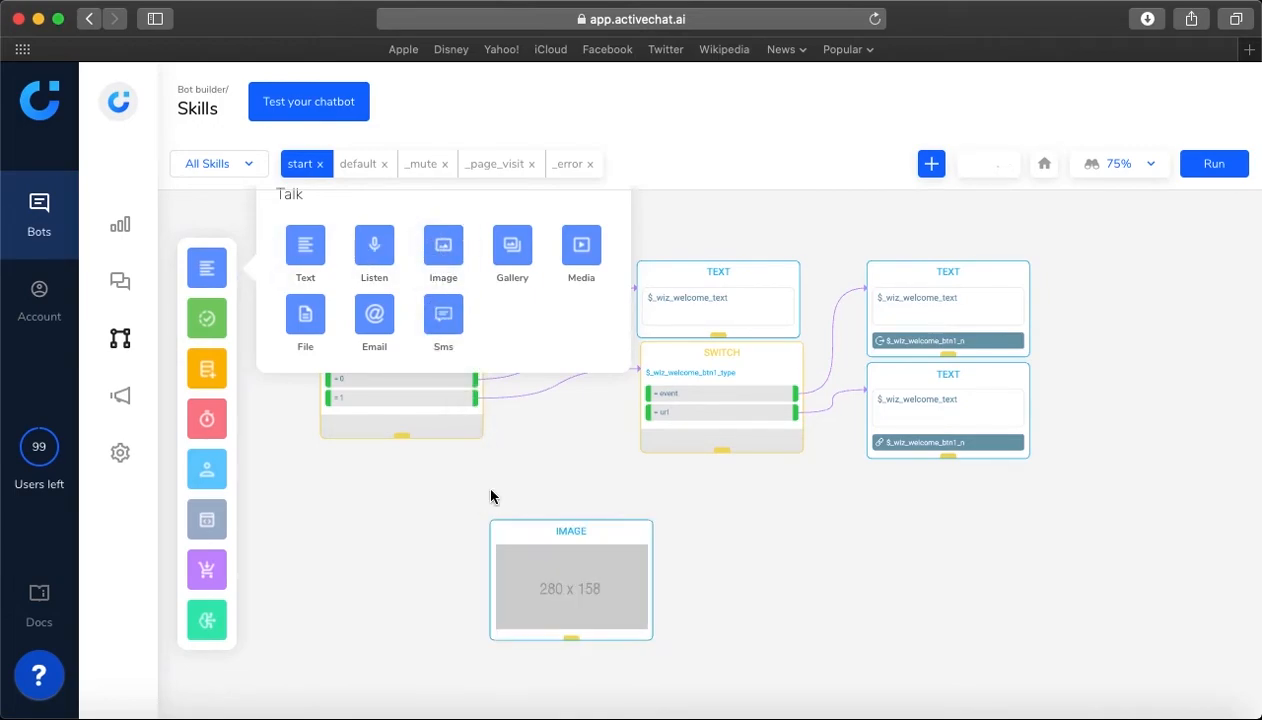
pyautogui.click(494, 498)
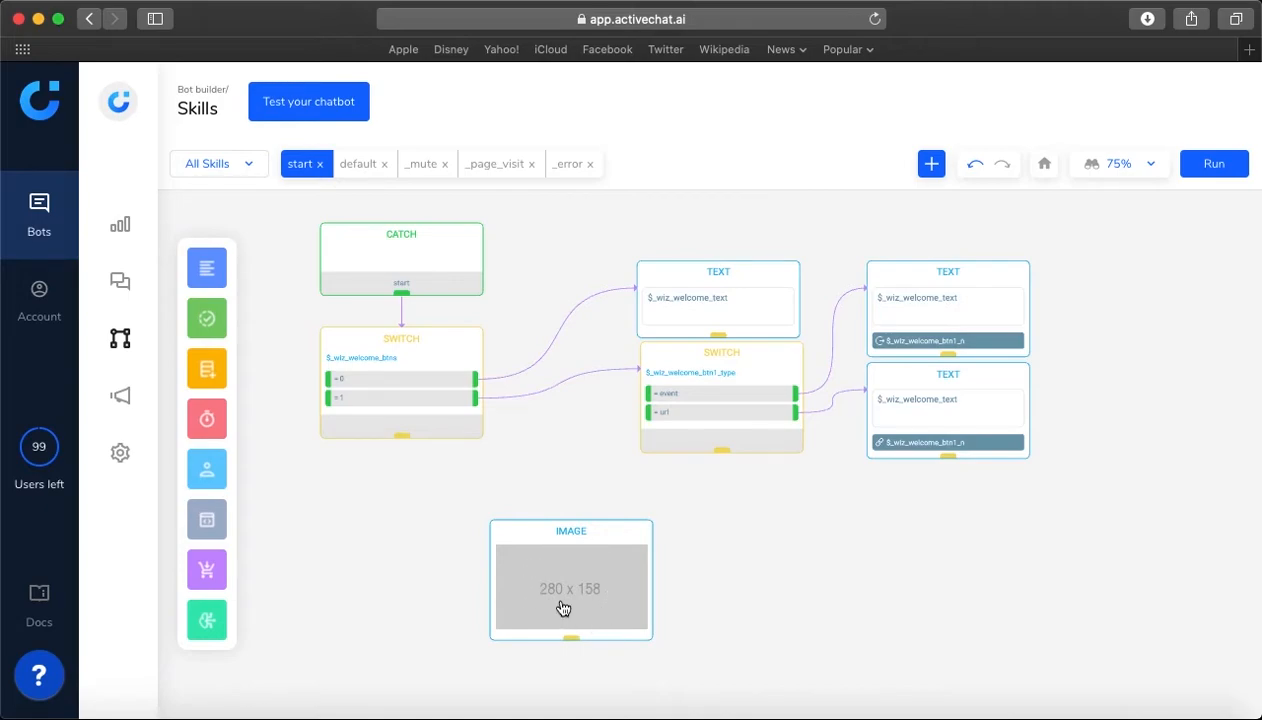
pyautogui.click(522, 539)
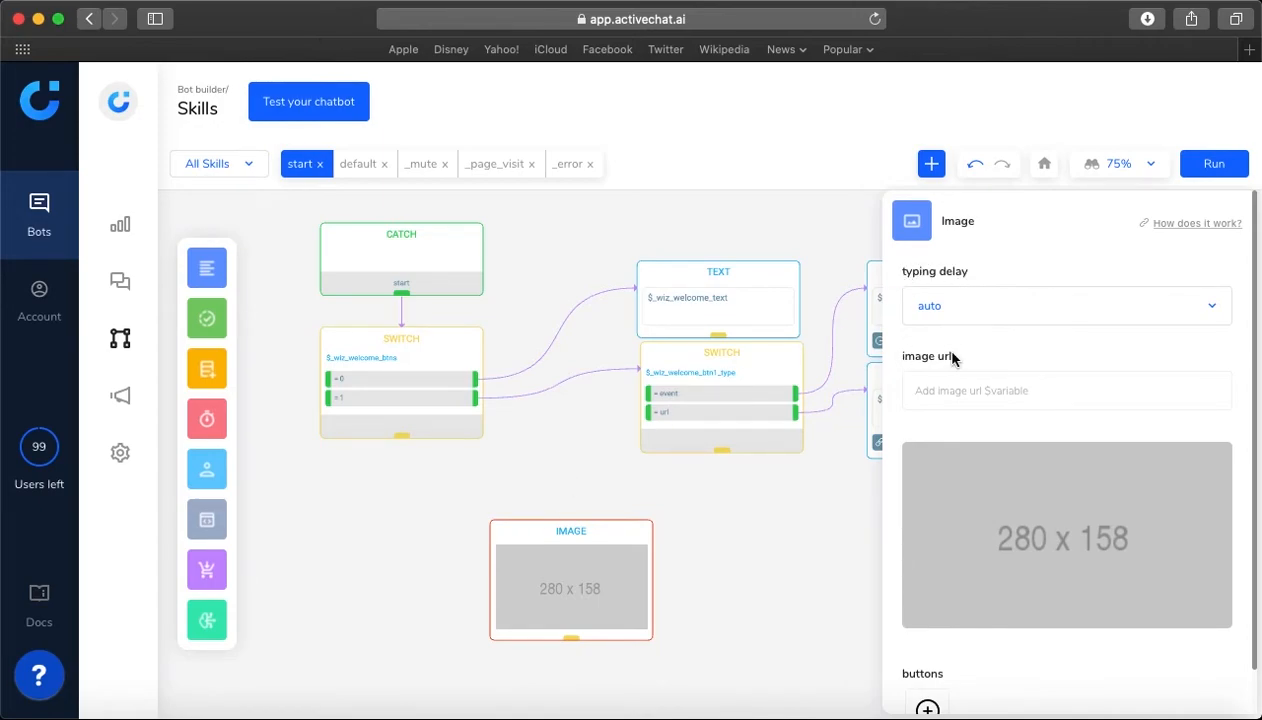
# Examine the Image block's typing delay choices, image URL field and button types, and delete the block
pyautogui.scroll(-1, 940, 348)
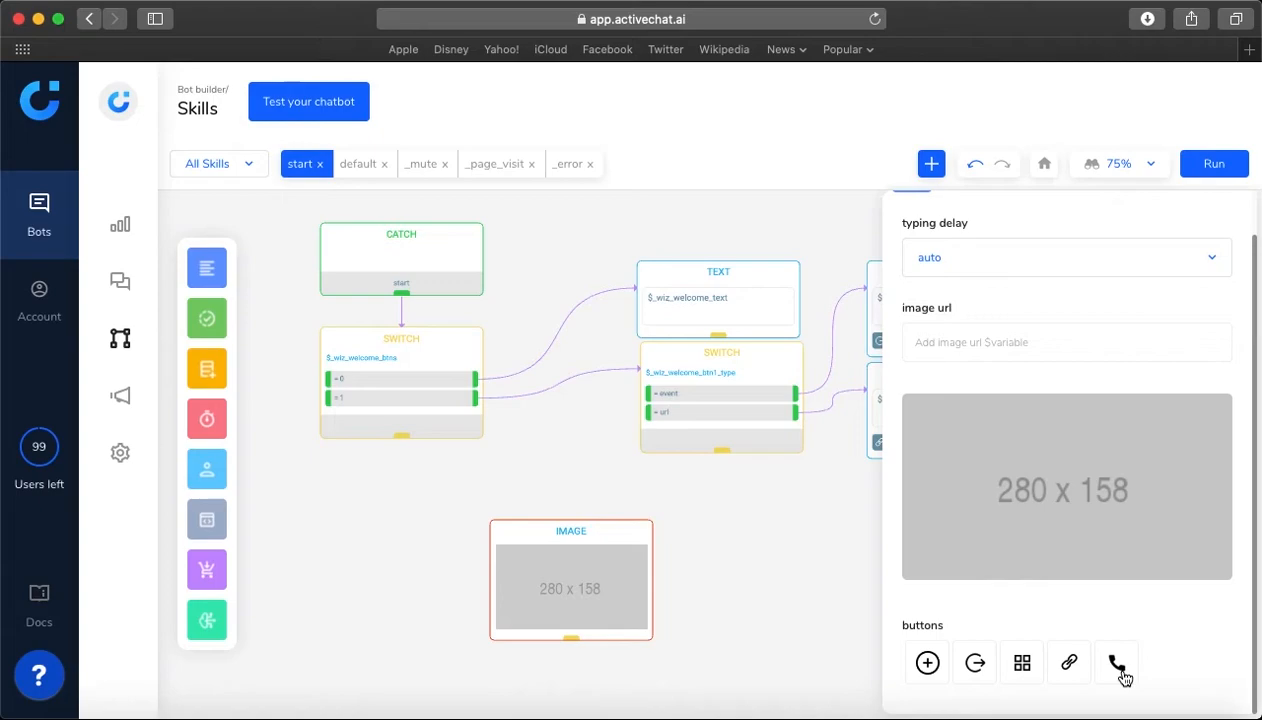
pyautogui.scroll(1, 1028, 628)
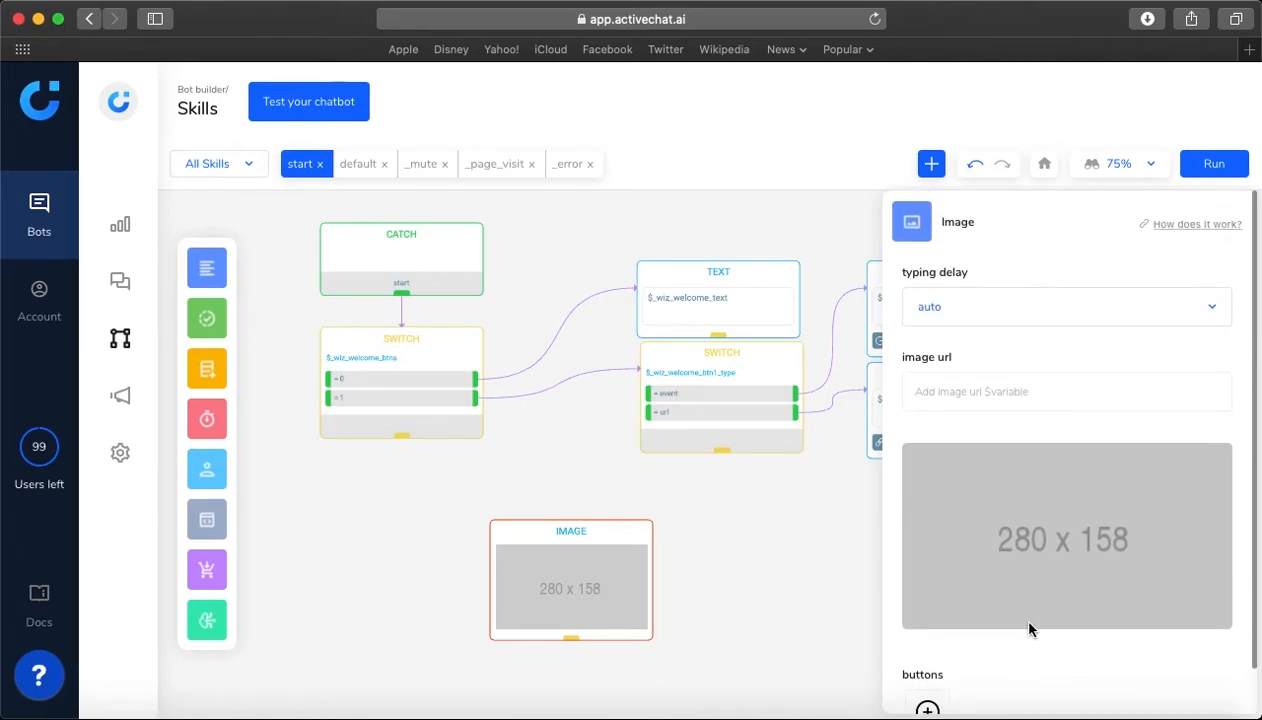
pyautogui.click(981, 308)
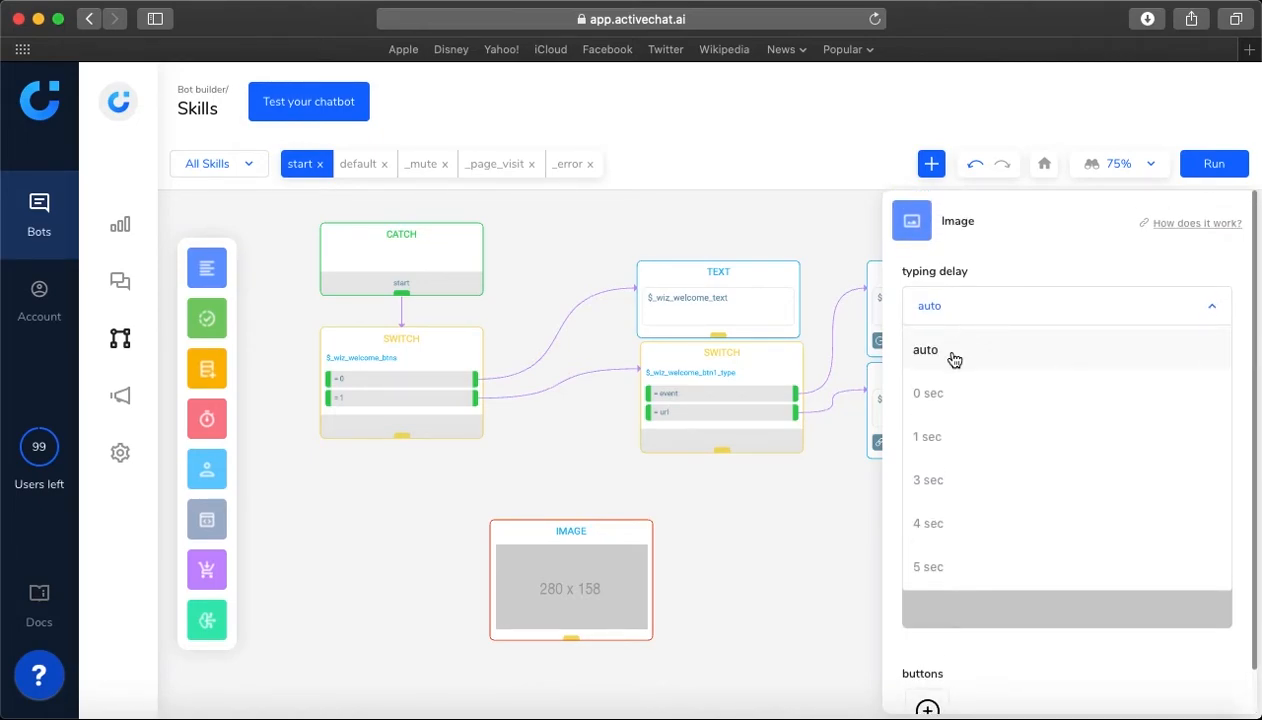
pyautogui.scroll(-1, 977, 357)
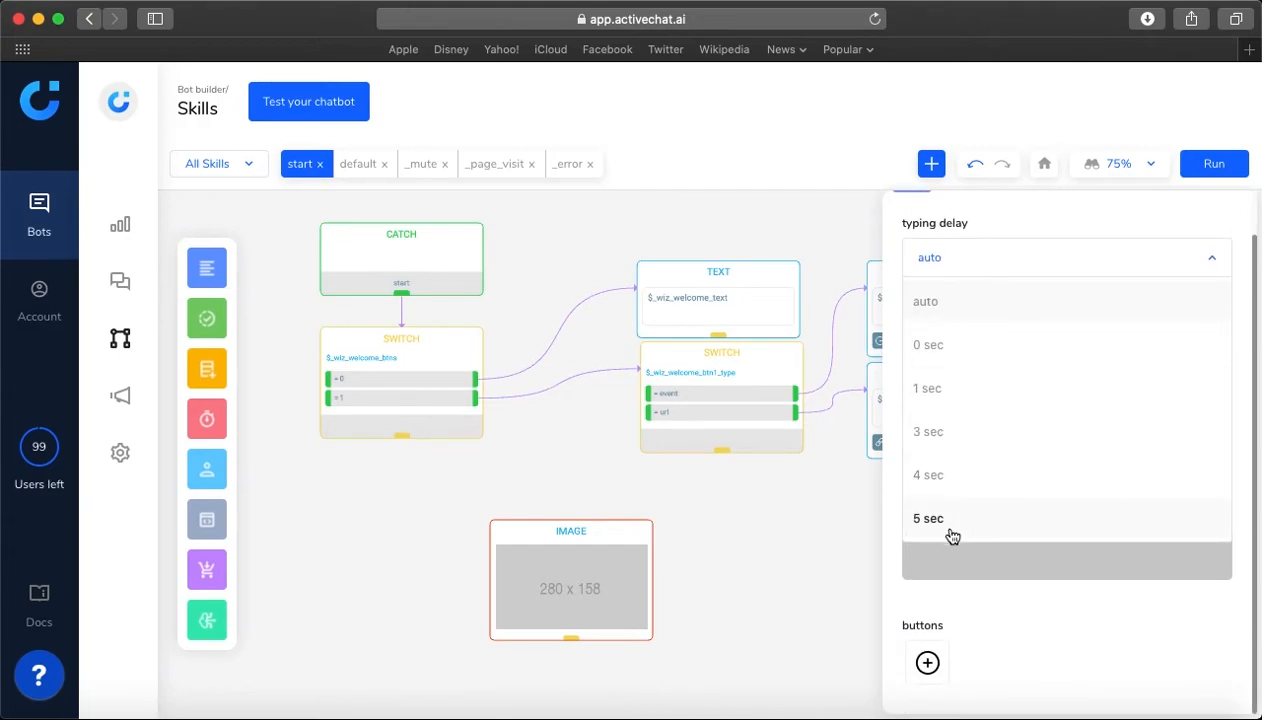
pyautogui.click(1015, 230)
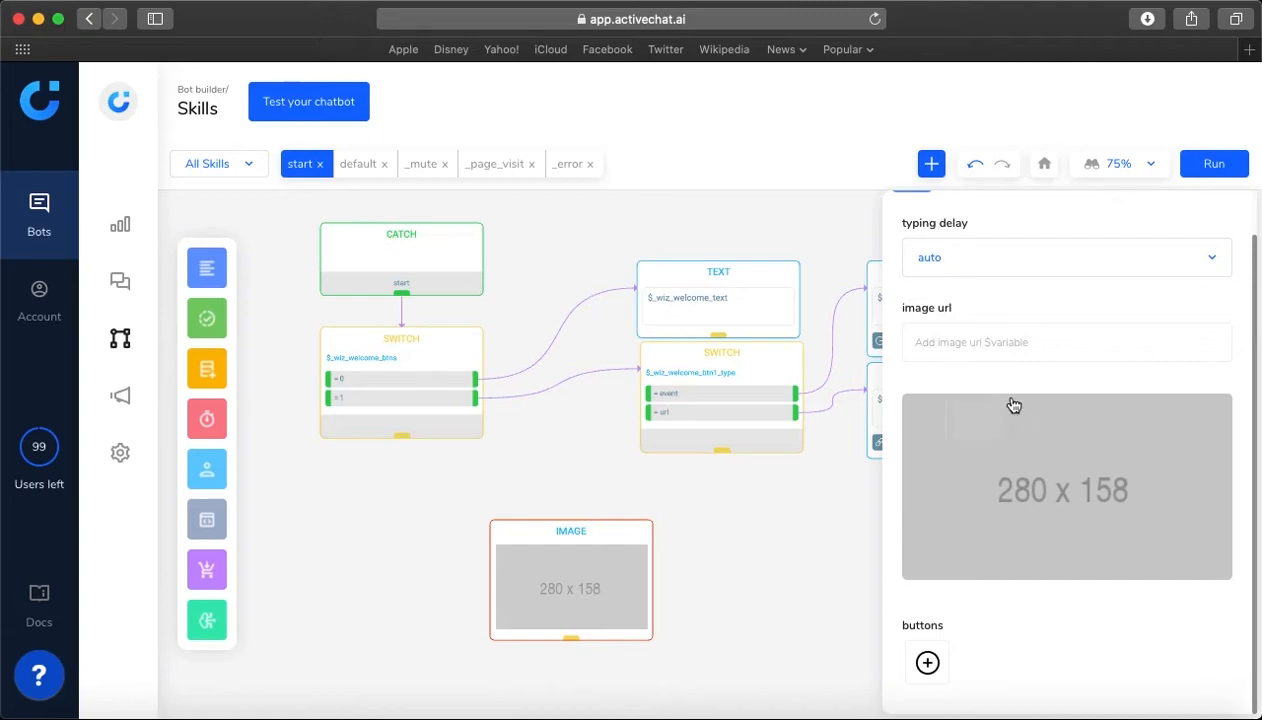
pyautogui.moveTo(1023, 509)
pyautogui.click(721, 539)
# Place a Gallery block in the empty area below the flow and open its card's settings
pyautogui.moveTo(218, 272)
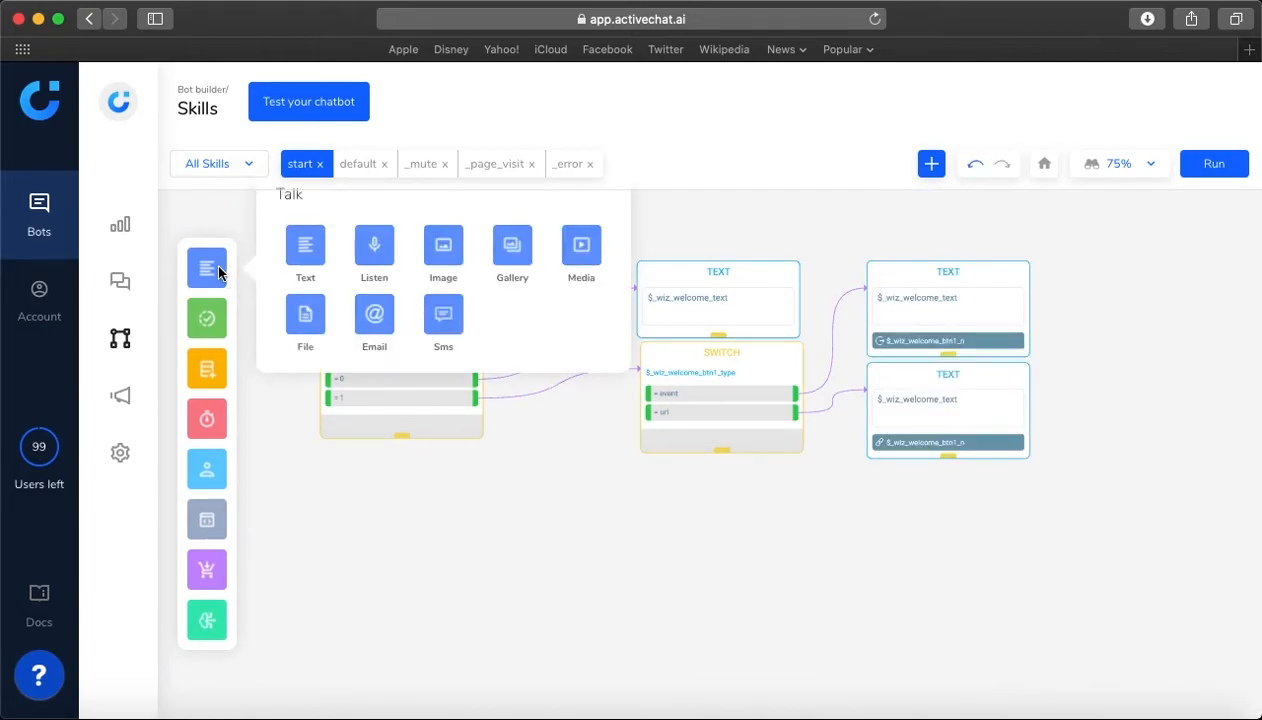
pyautogui.moveTo(514, 249); pyautogui.dragTo(510, 504)
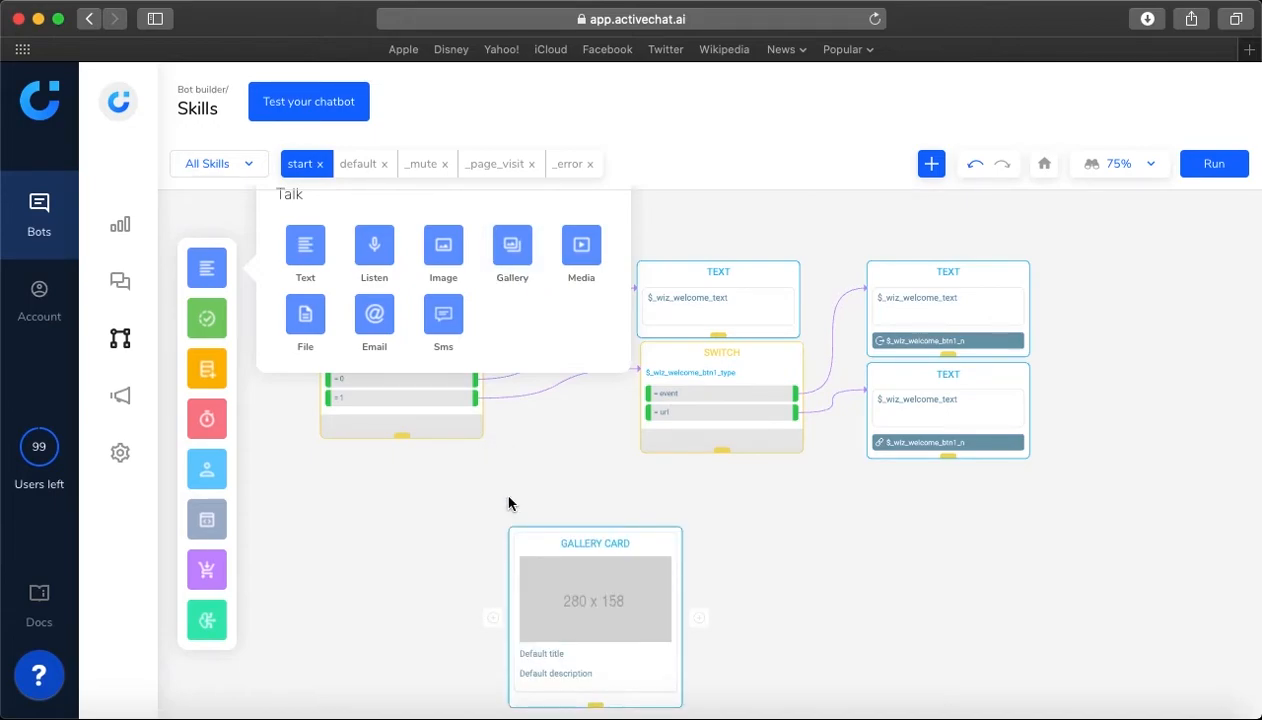
pyautogui.click(535, 547)
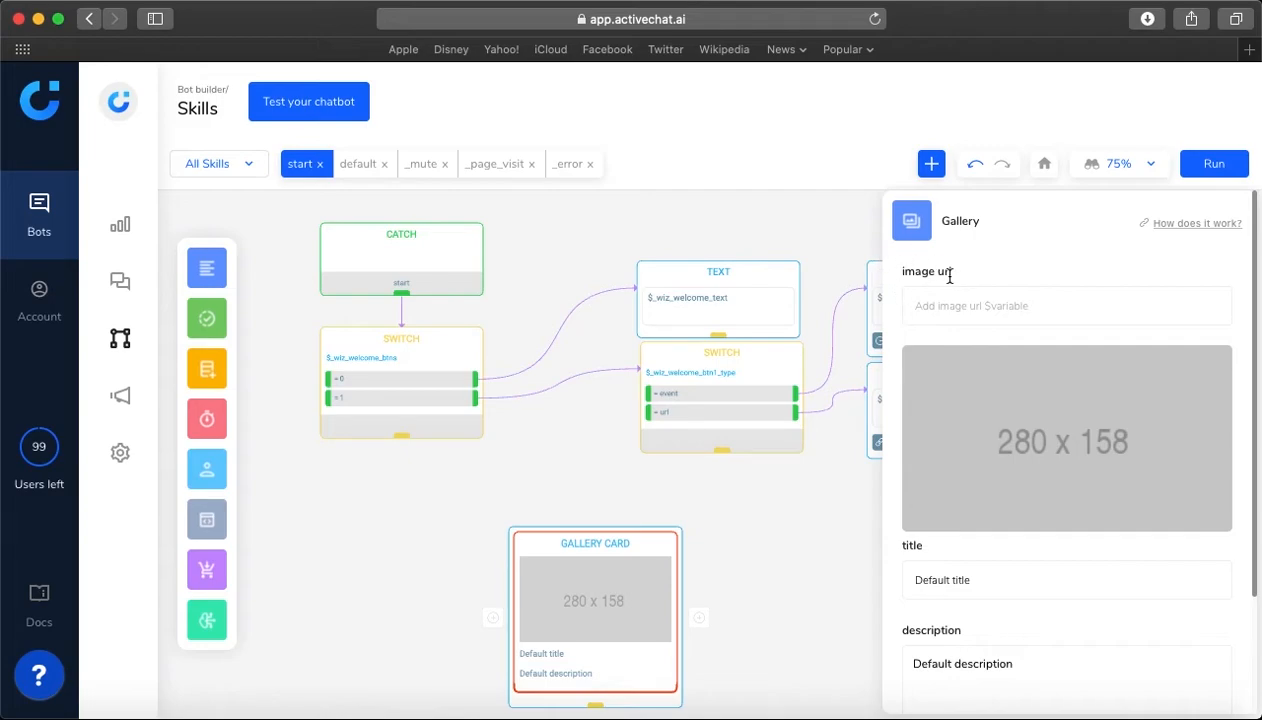
# Examine the Gallery card's image URL, title and description fields and its available button types
pyautogui.scroll(-3, 950, 280)
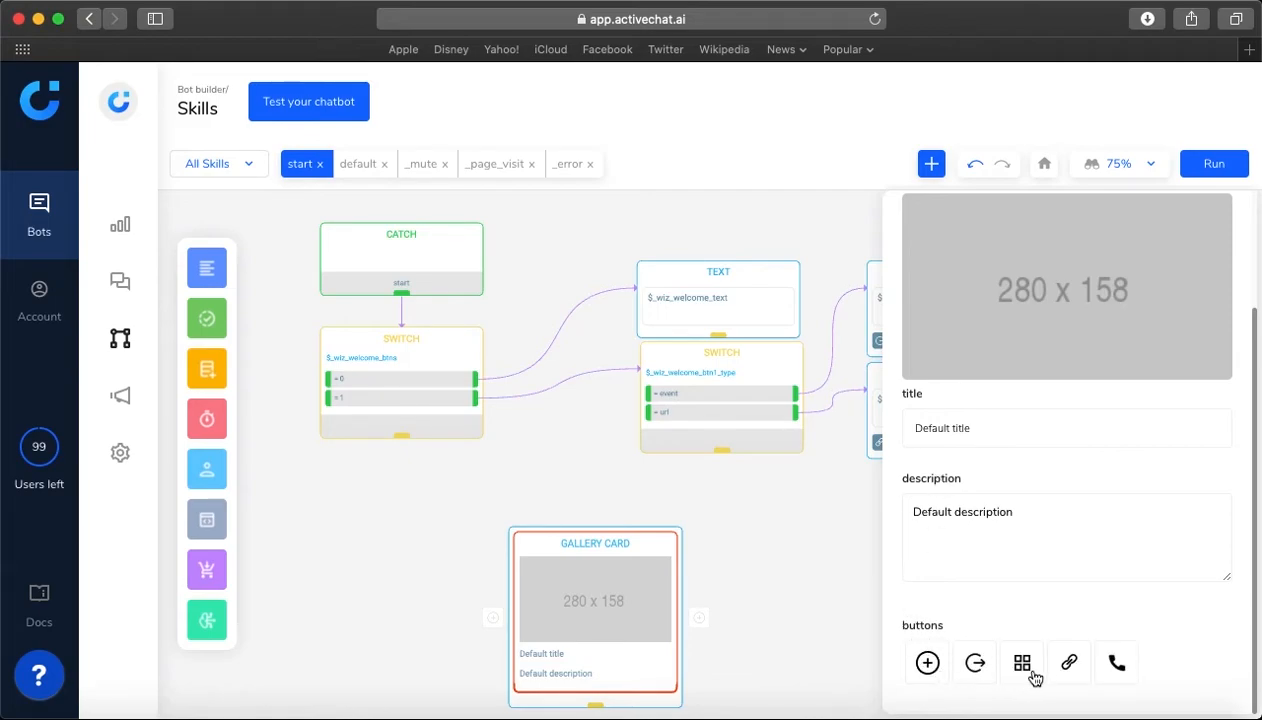
pyautogui.scroll(5, 977, 627)
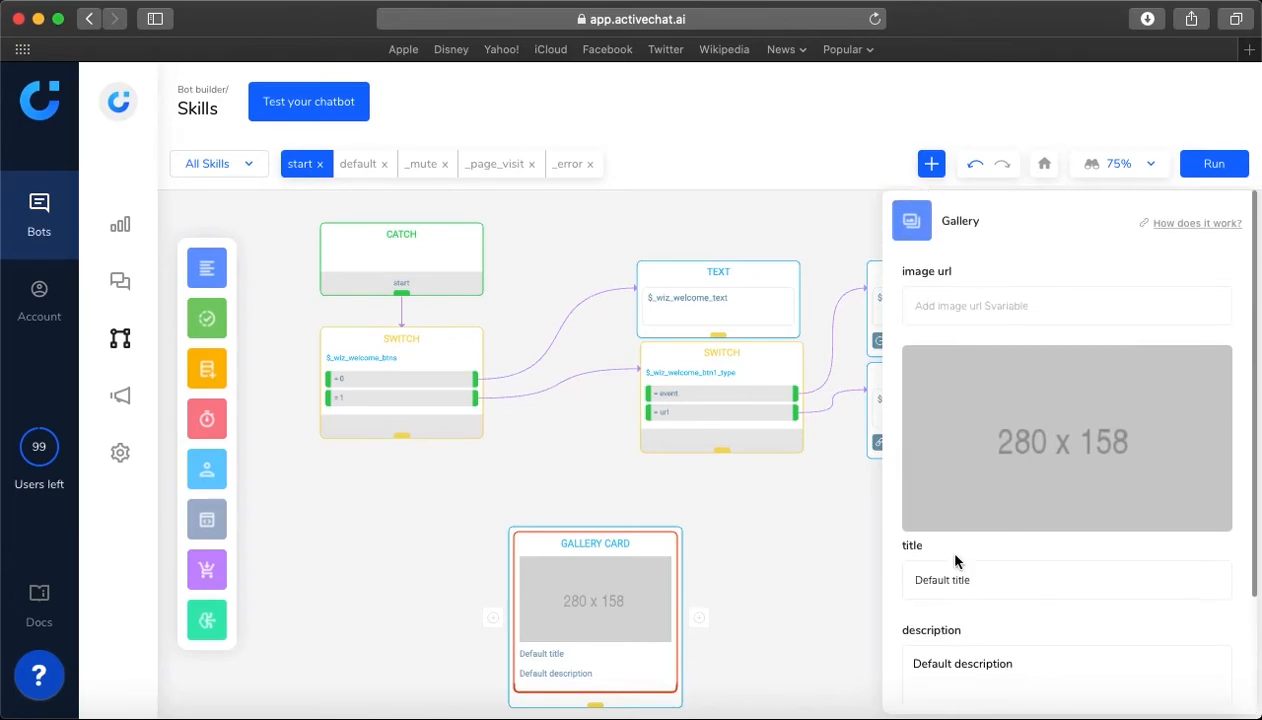
pyautogui.click(955, 308)
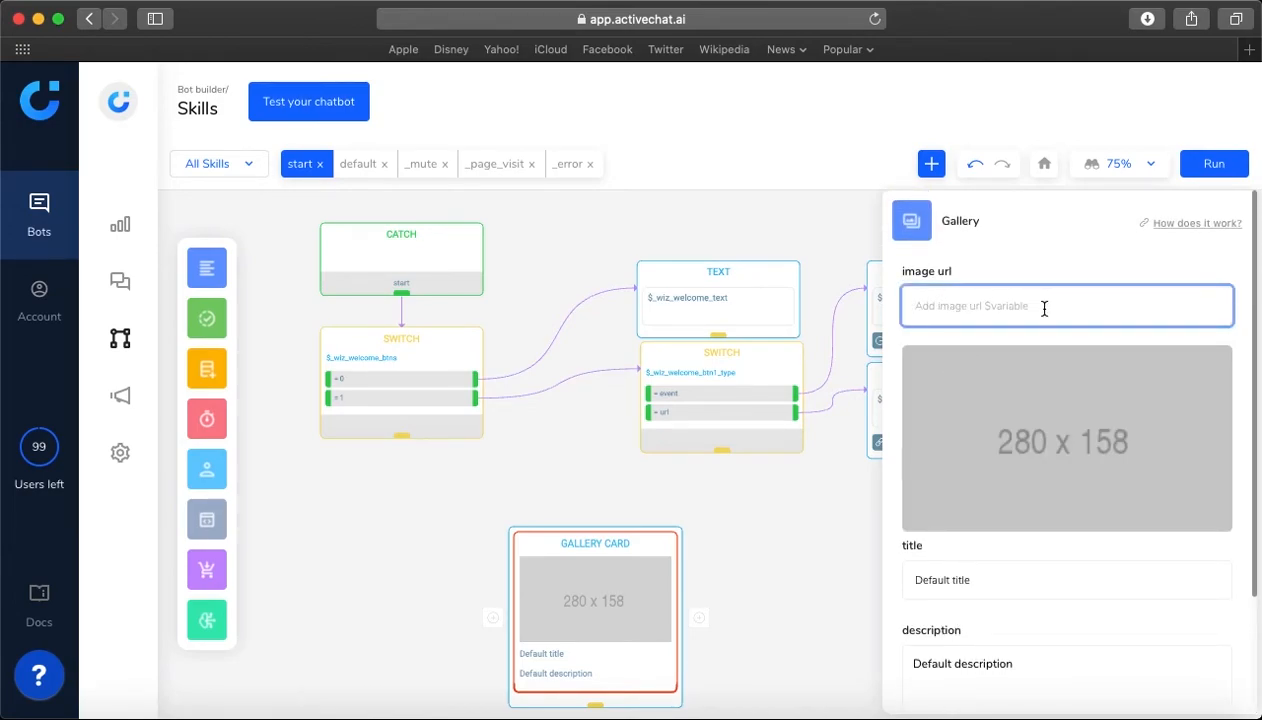
pyautogui.scroll(-3, 1043, 305)
pyautogui.moveTo(1029, 371)
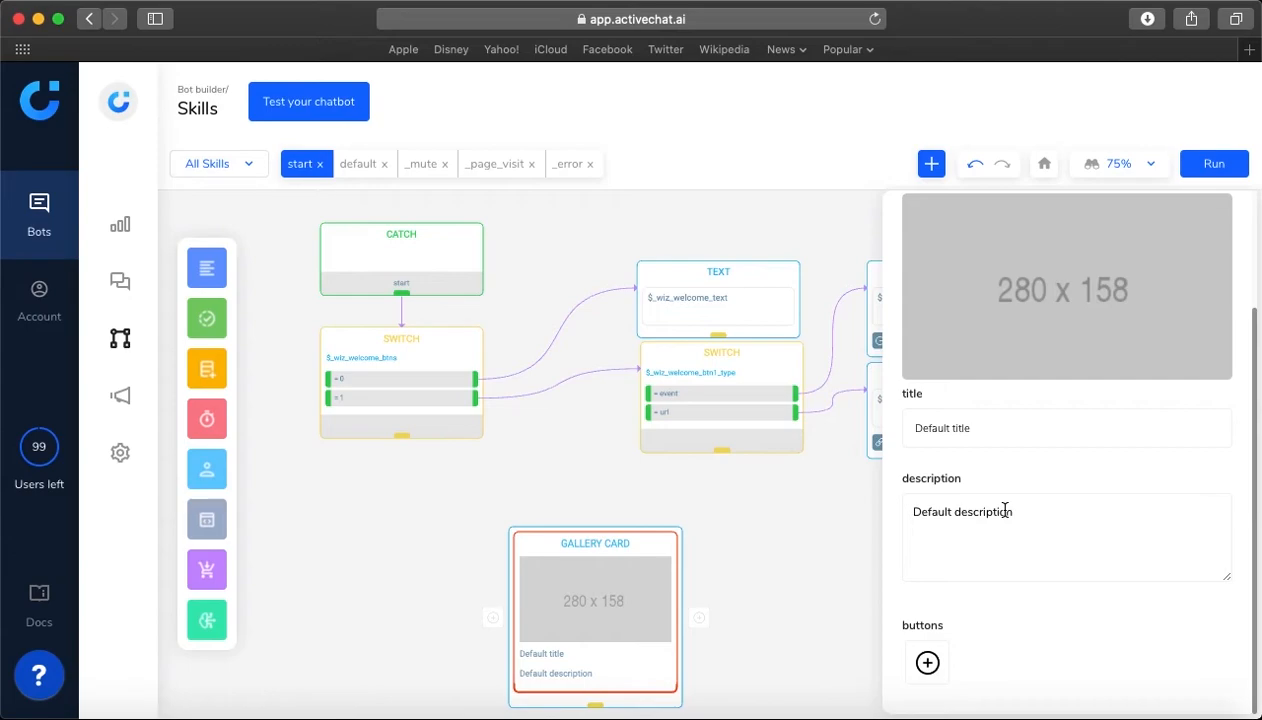
pyautogui.scroll(3, 973, 506)
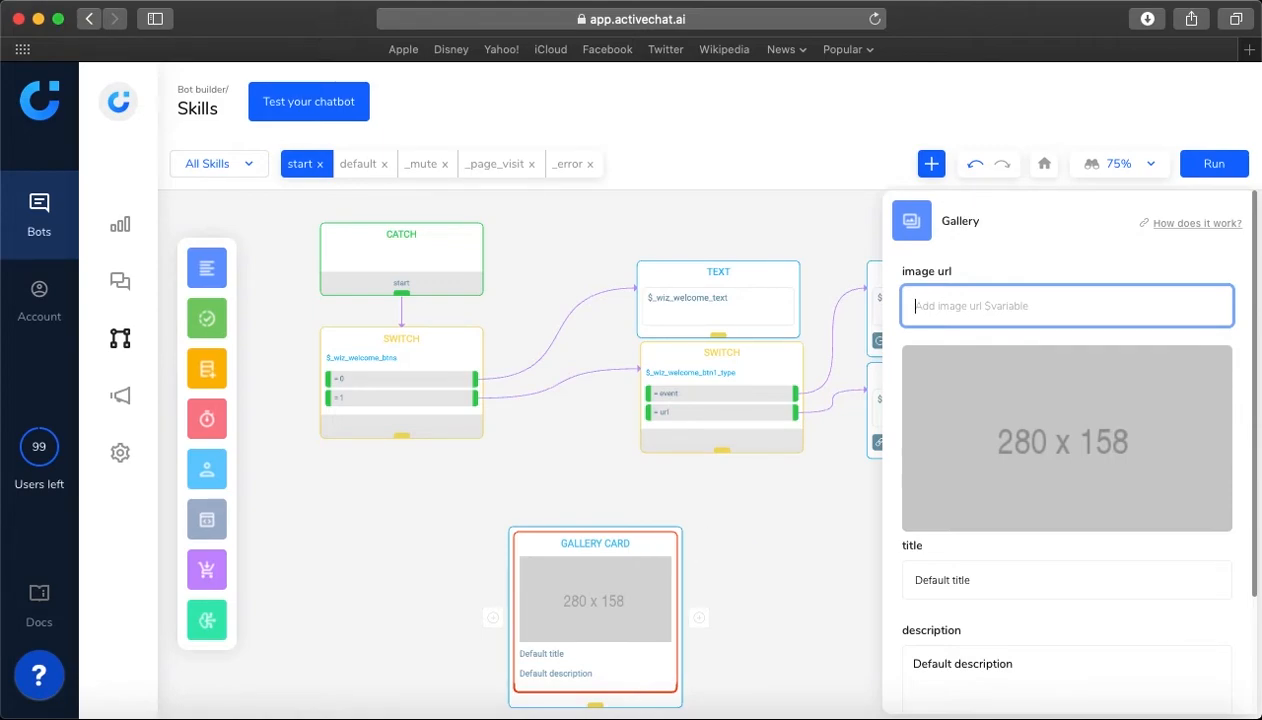
pyautogui.click(672, 528)
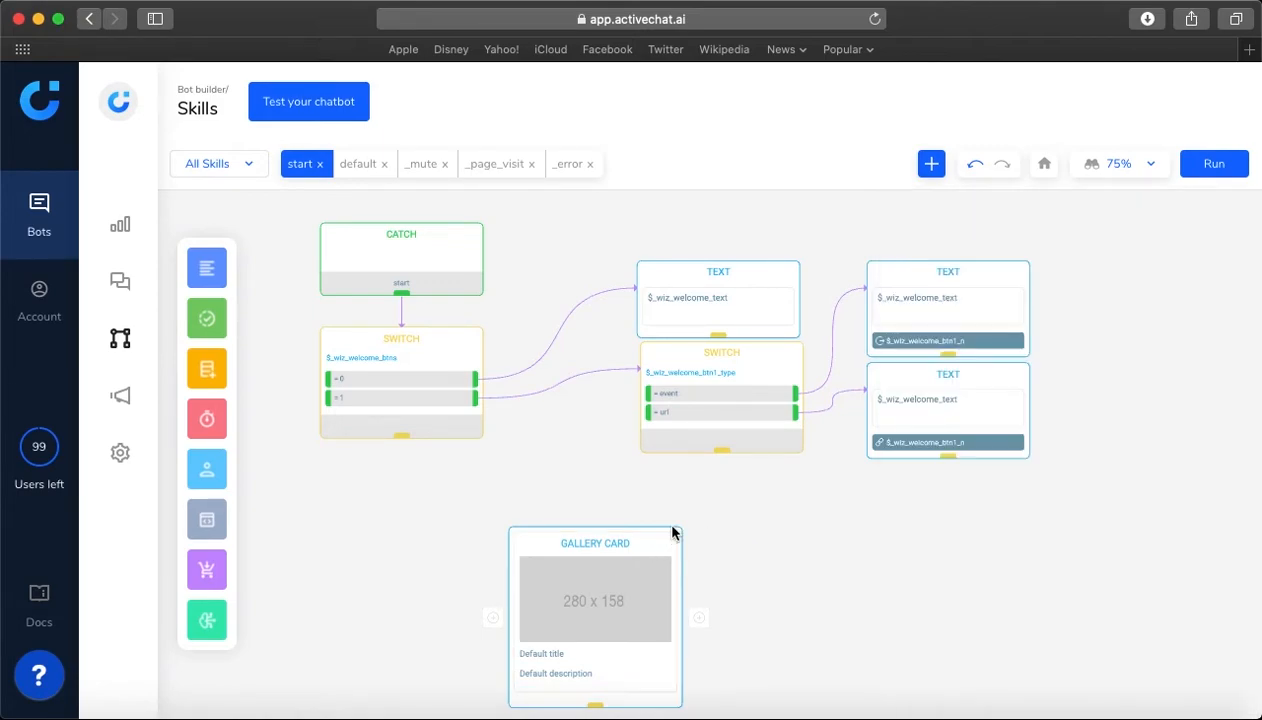
pyautogui.click(678, 541)
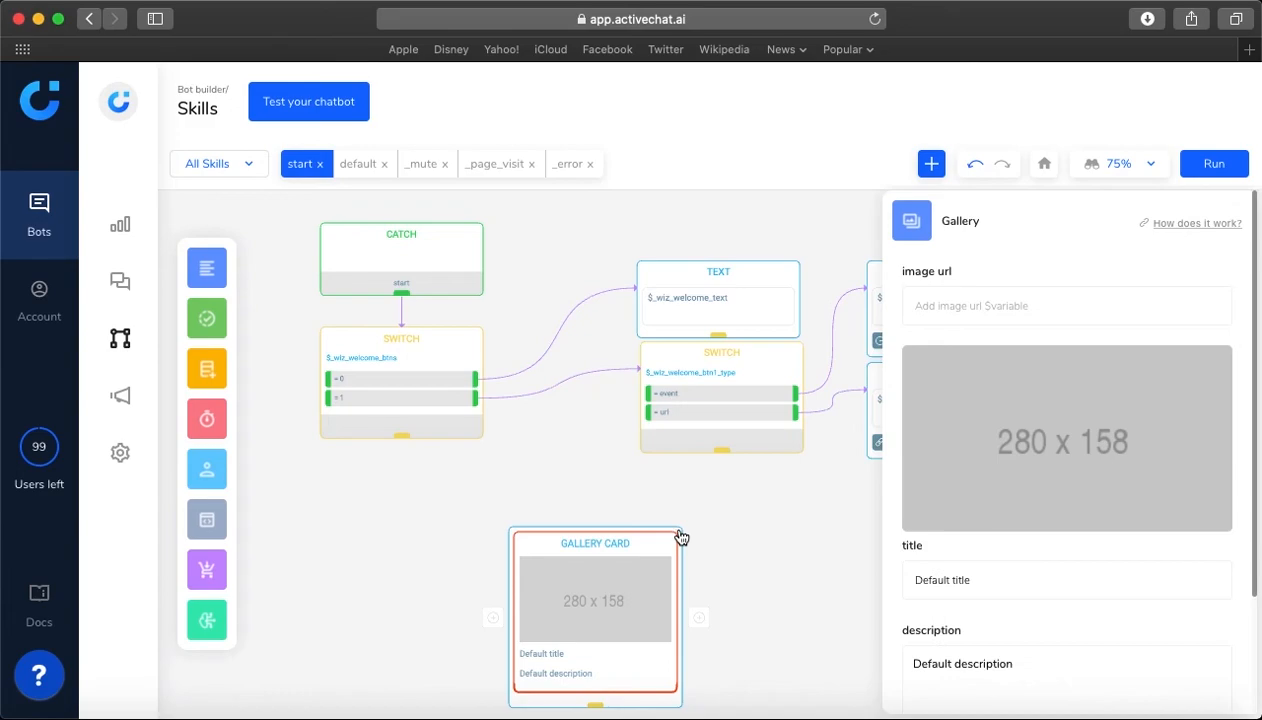
pyautogui.click(707, 537)
pyautogui.scroll(-5, 700, 560)
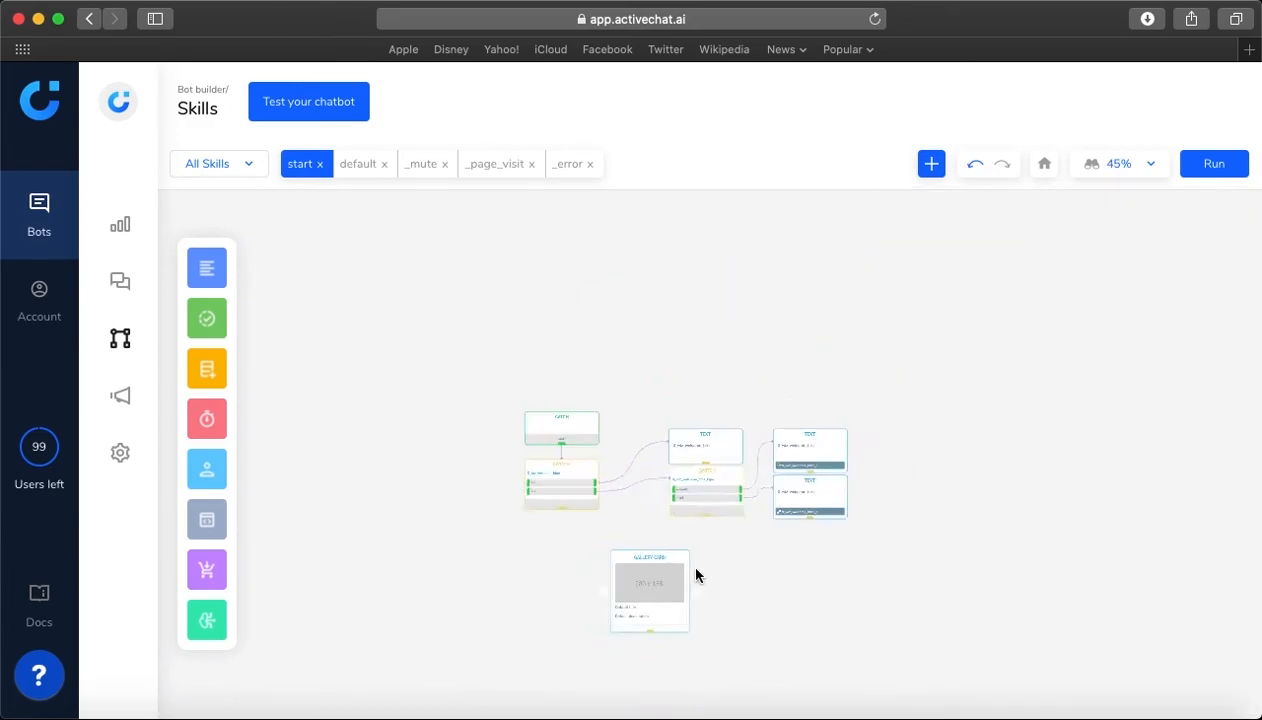
pyautogui.scroll(3, 700, 582)
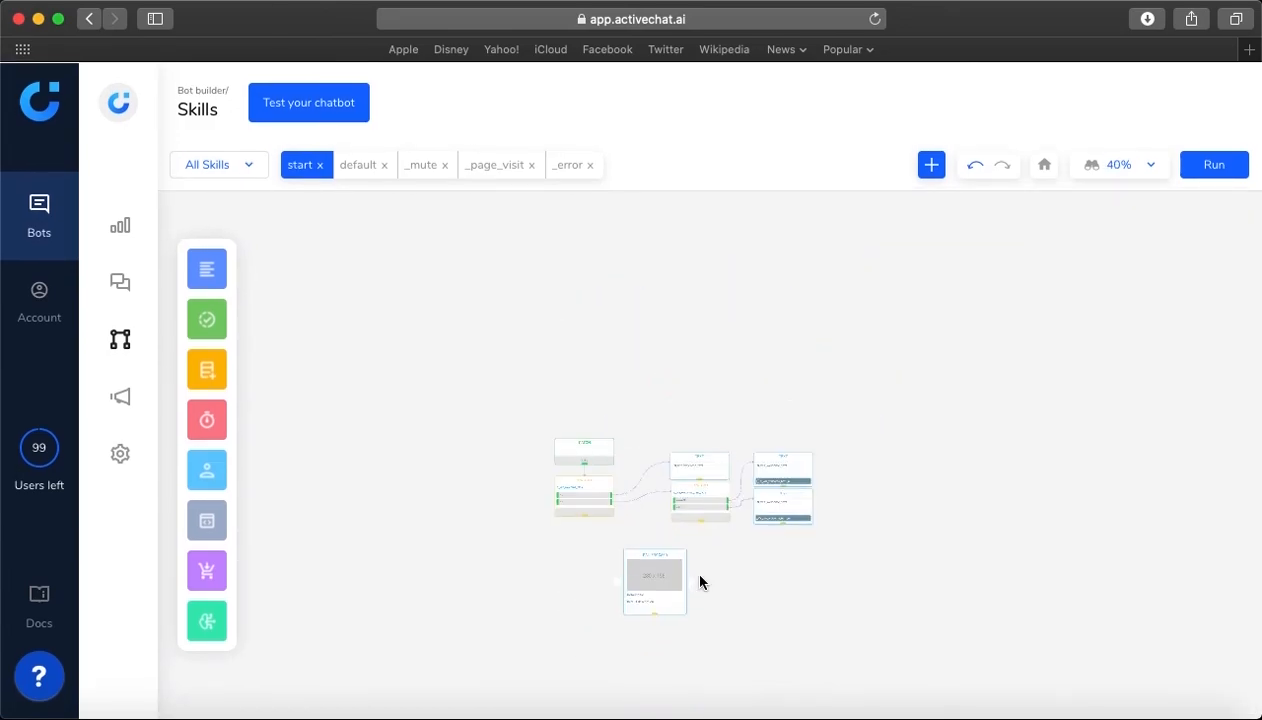
pyautogui.scroll(3, 700, 582)
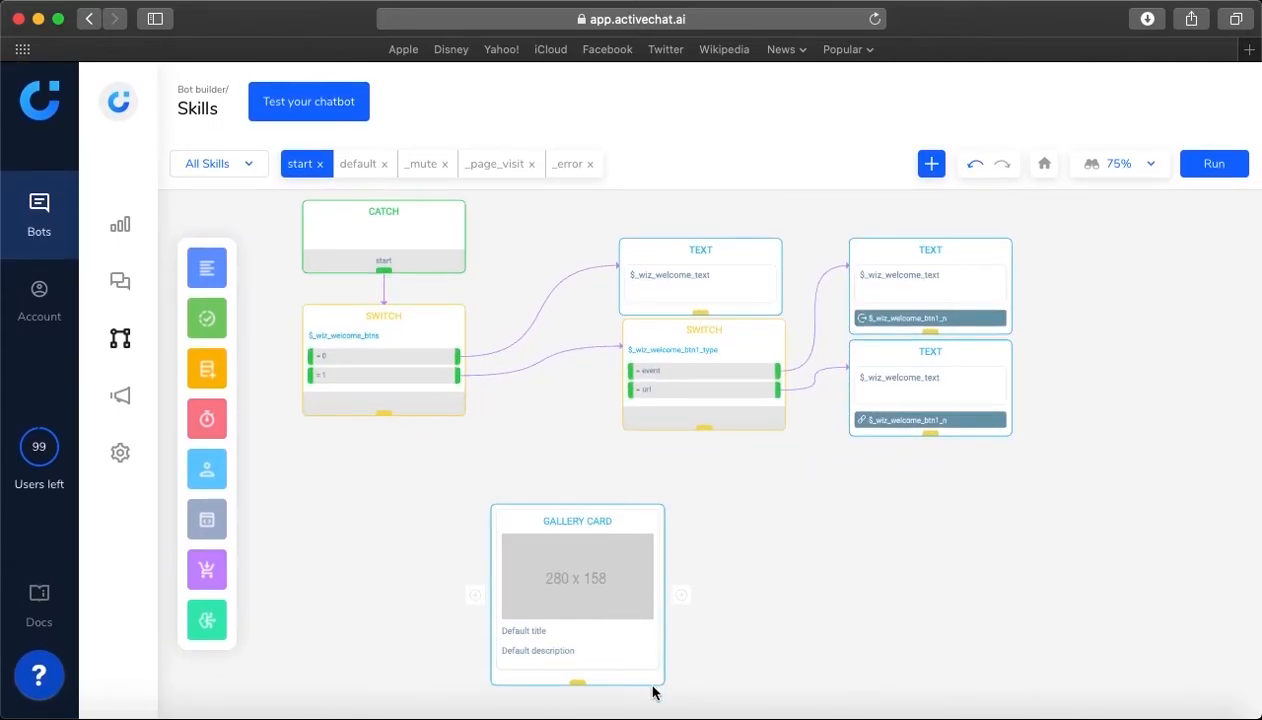
pyautogui.click(657, 515)
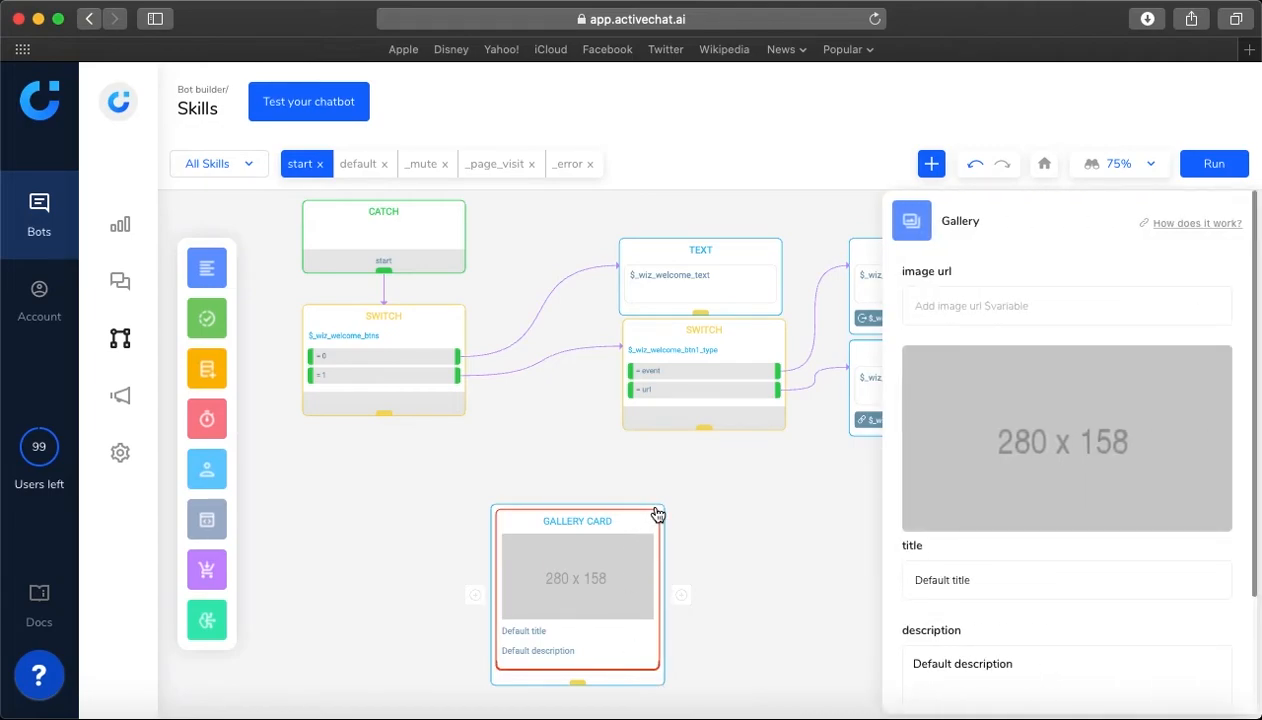
pyautogui.click(598, 676)
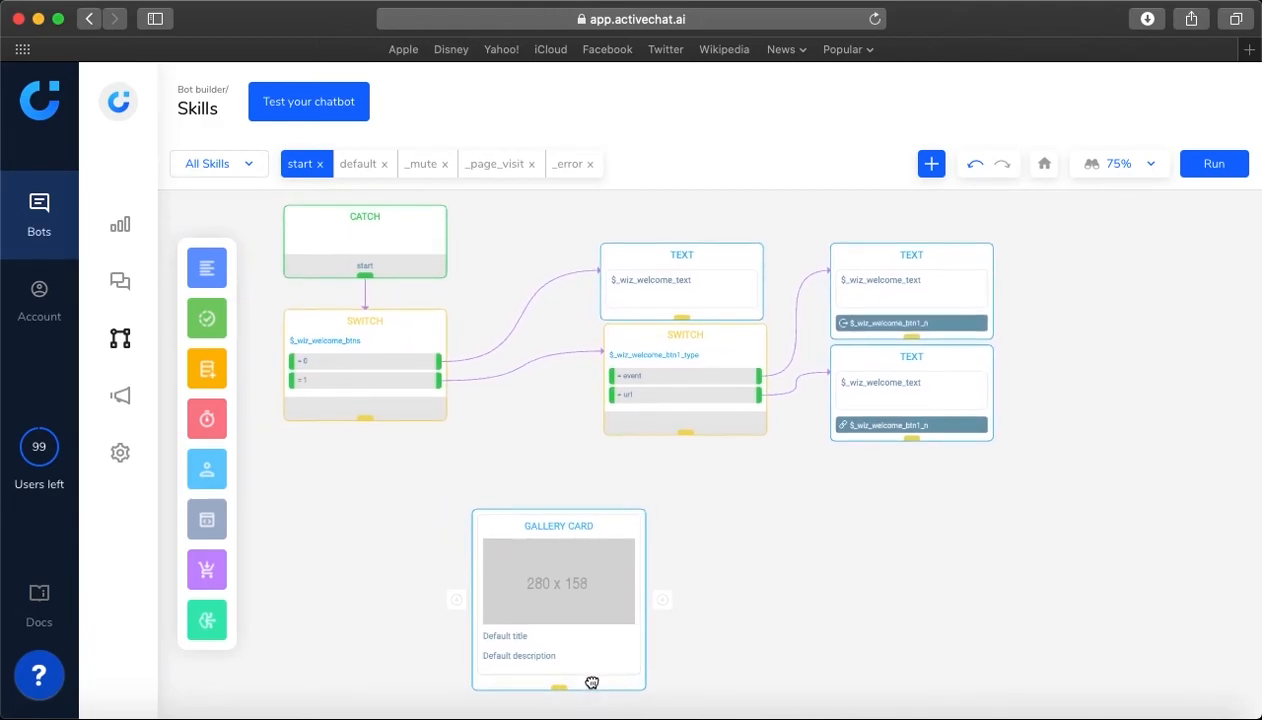
pyautogui.click(612, 521)
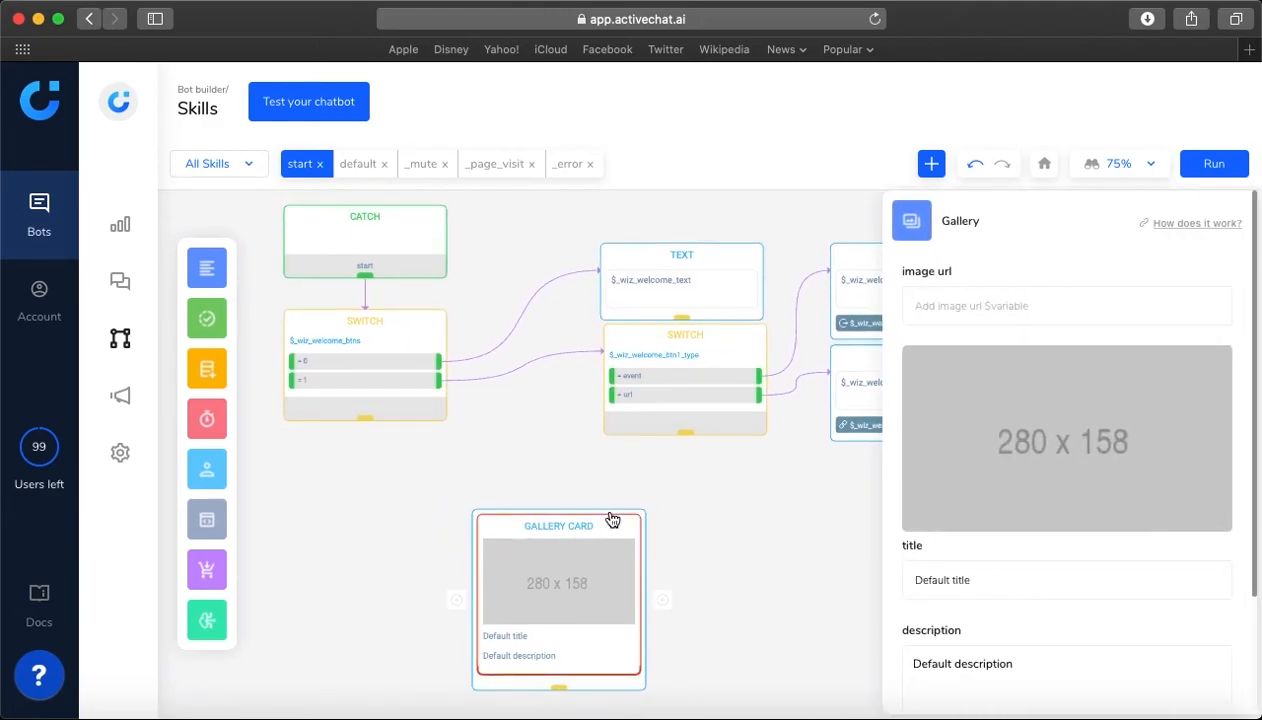
pyautogui.click(660, 558)
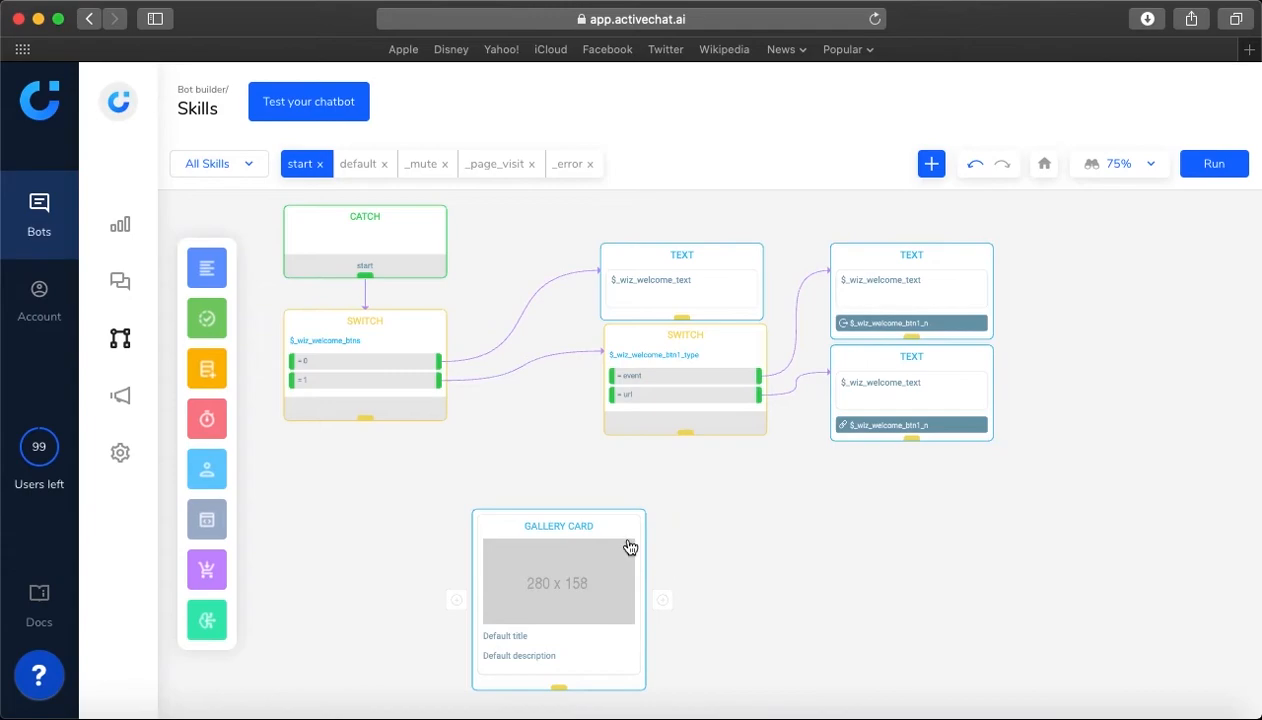
# Place a Media block beside the Gallery card and open its settings
pyautogui.moveTo(217, 269)
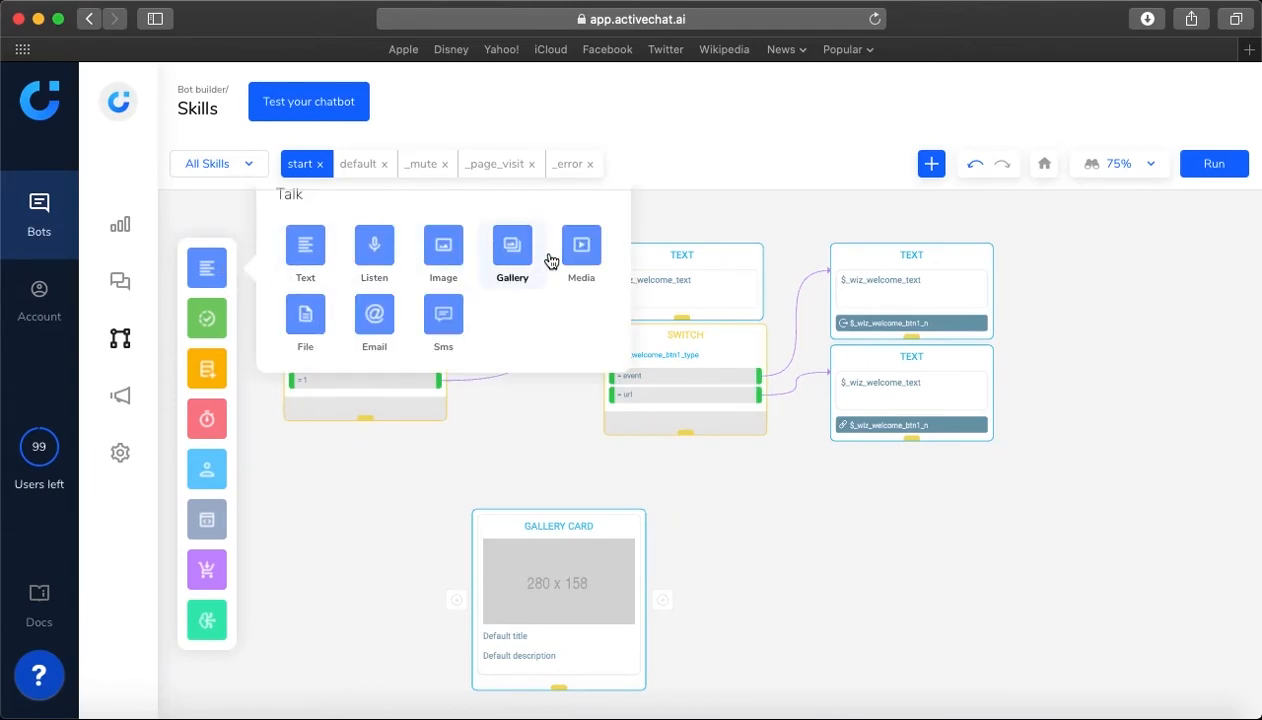
pyautogui.moveTo(594, 258); pyautogui.dragTo(676, 489)
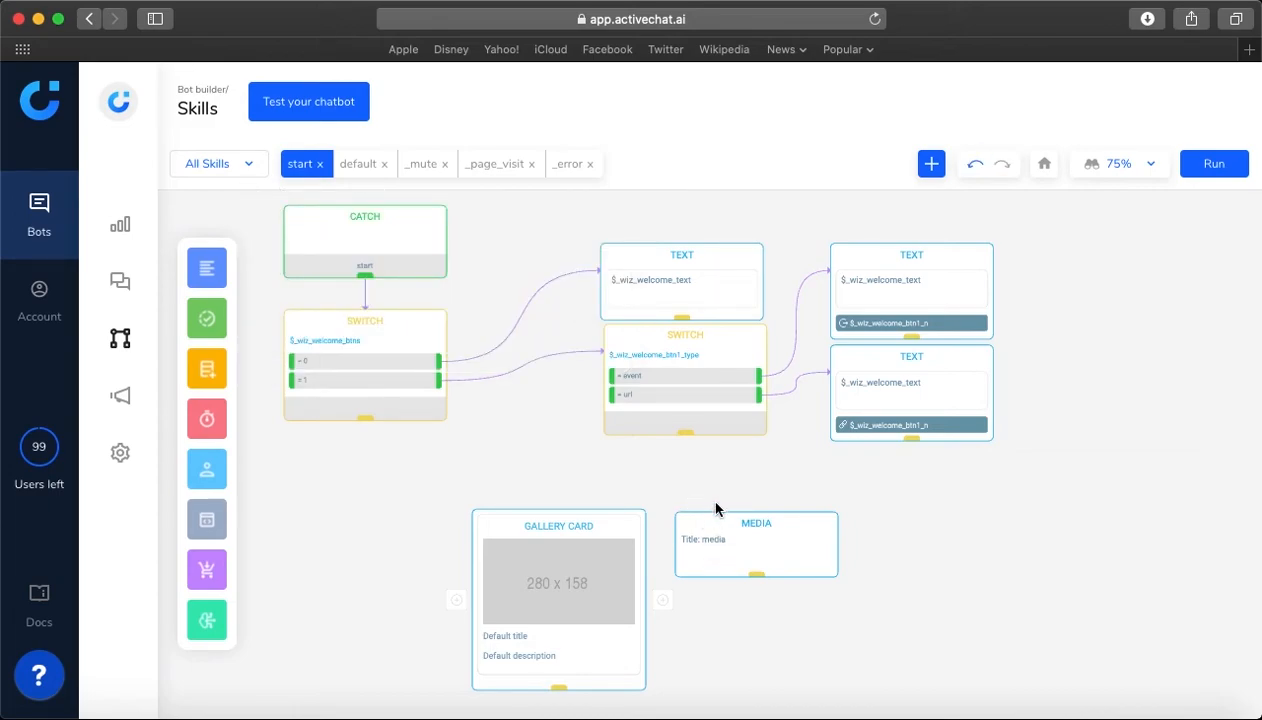
pyautogui.click(716, 521)
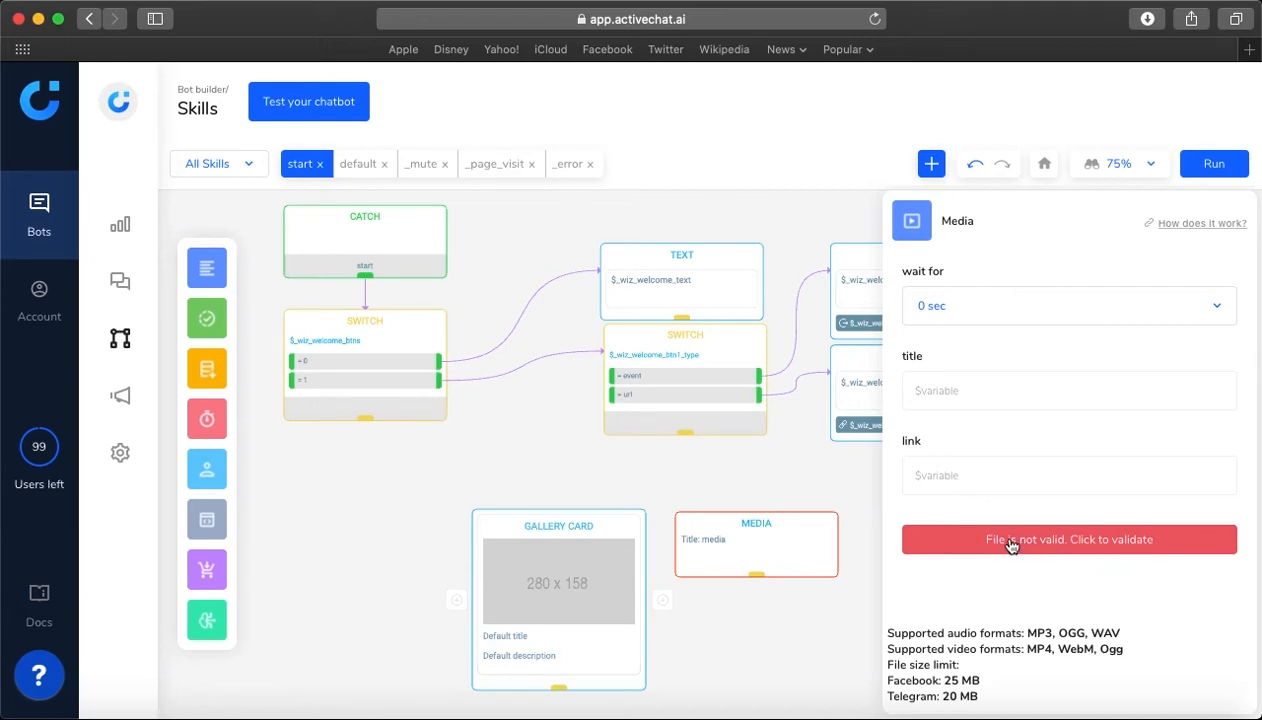
# Examine the Media block's wait time choices, title and link fields, and supported file formats and size limits
pyautogui.click(963, 308)
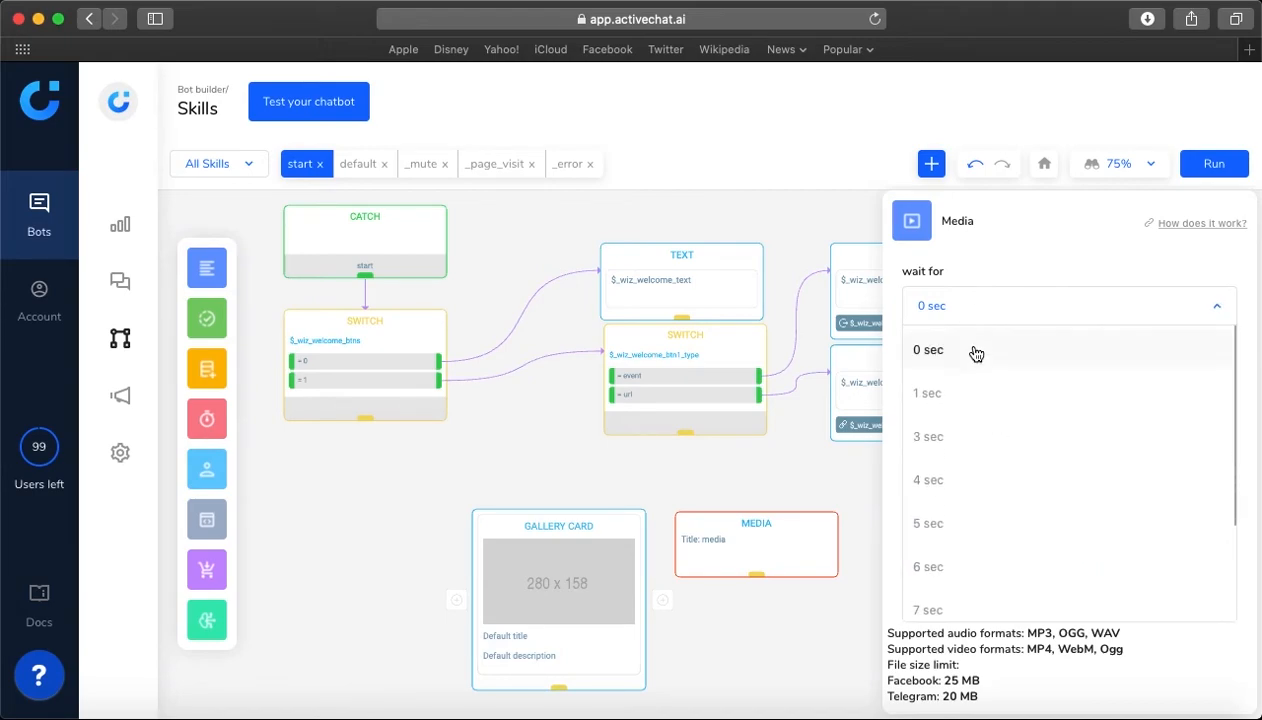
pyautogui.scroll(-3, 976, 455)
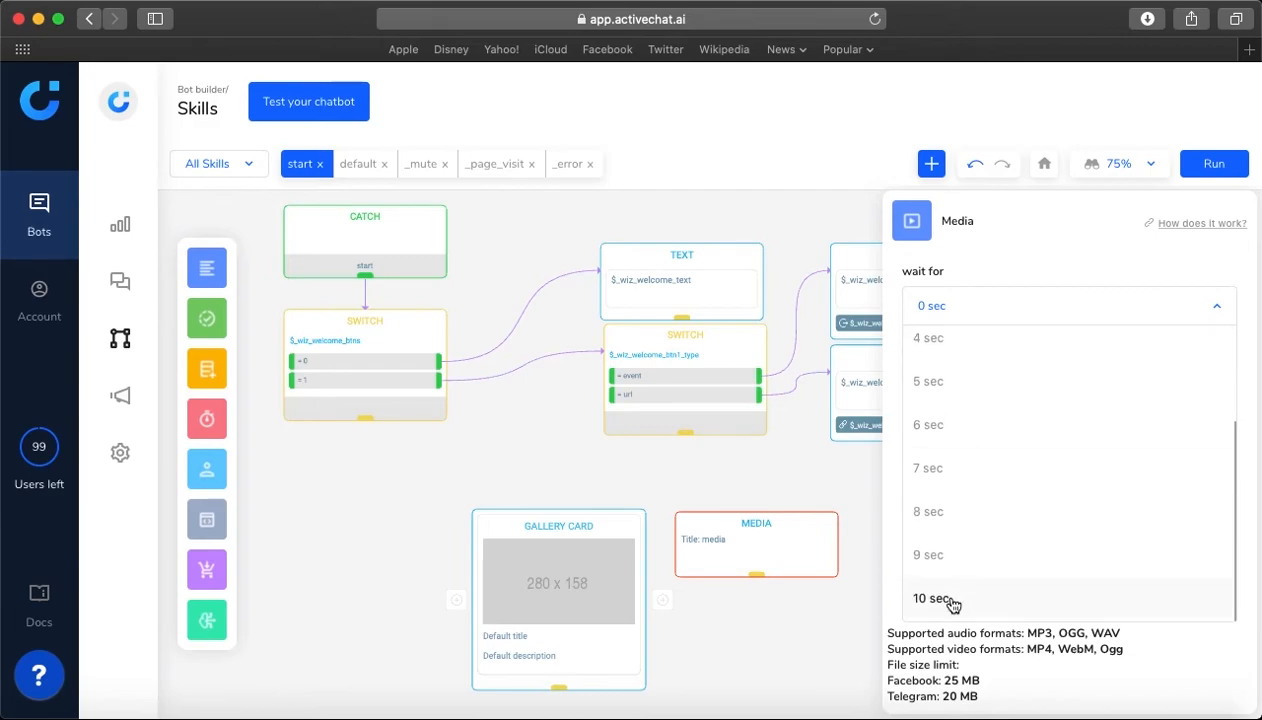
pyautogui.click(1000, 264)
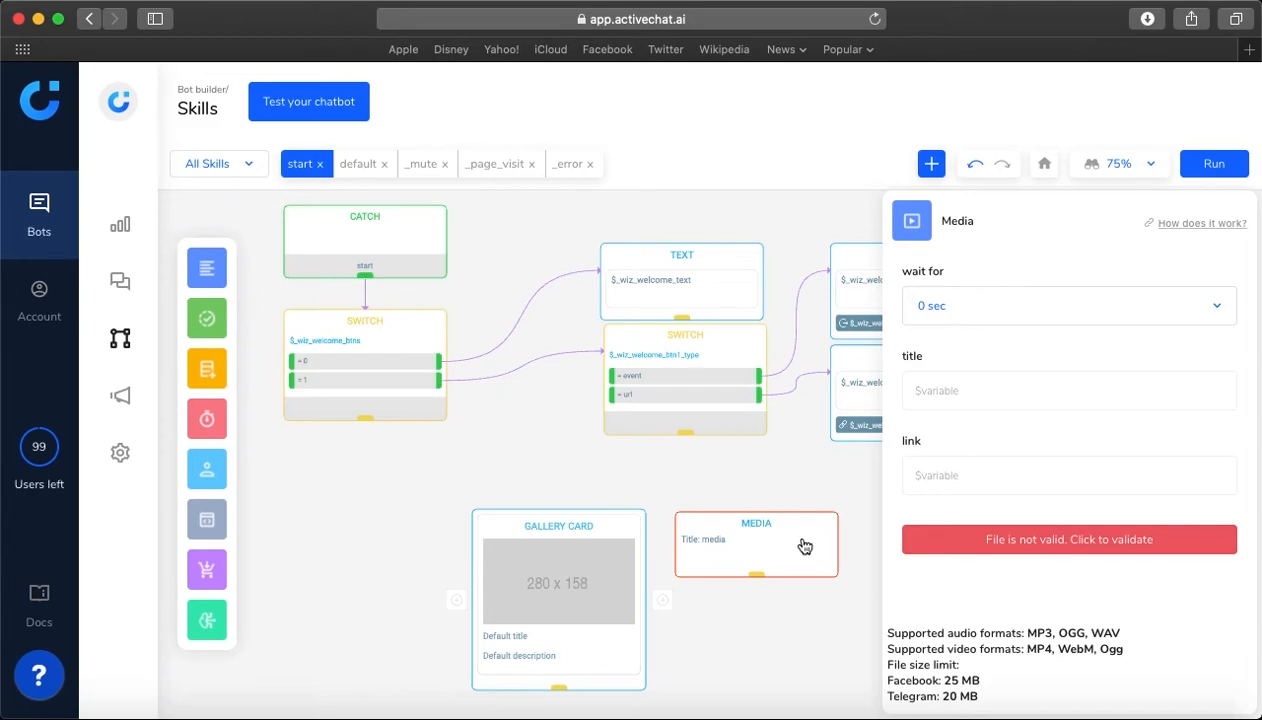
# Replace the Media block with a File block beside the Gallery card and view the File block's wait time choices
pyautogui.press('Delete')
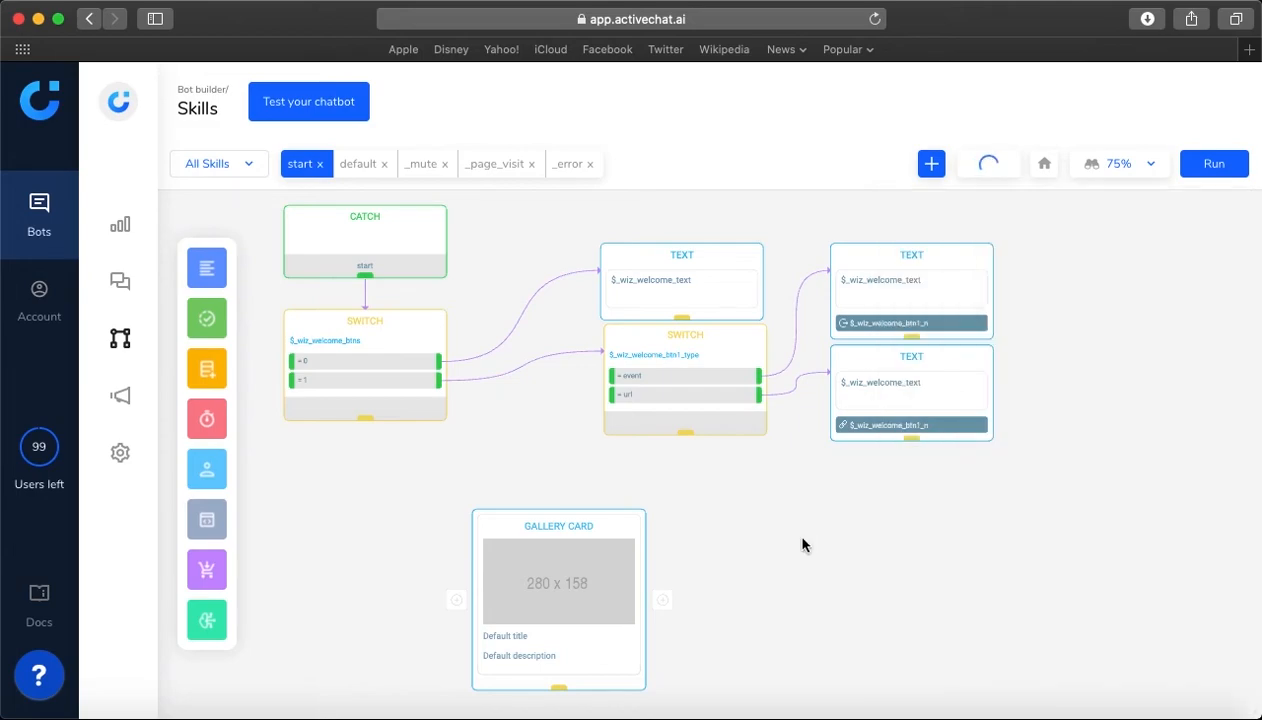
pyautogui.click(216, 271)
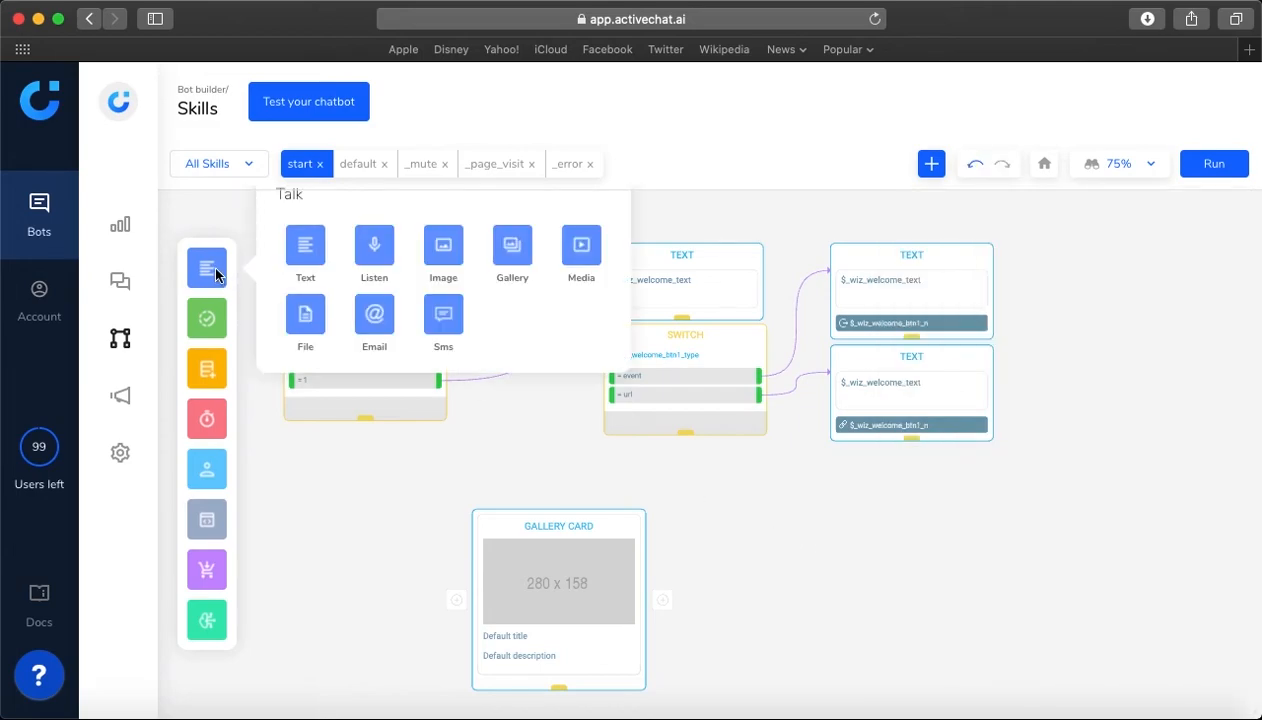
pyautogui.moveTo(317, 321); pyautogui.dragTo(696, 482)
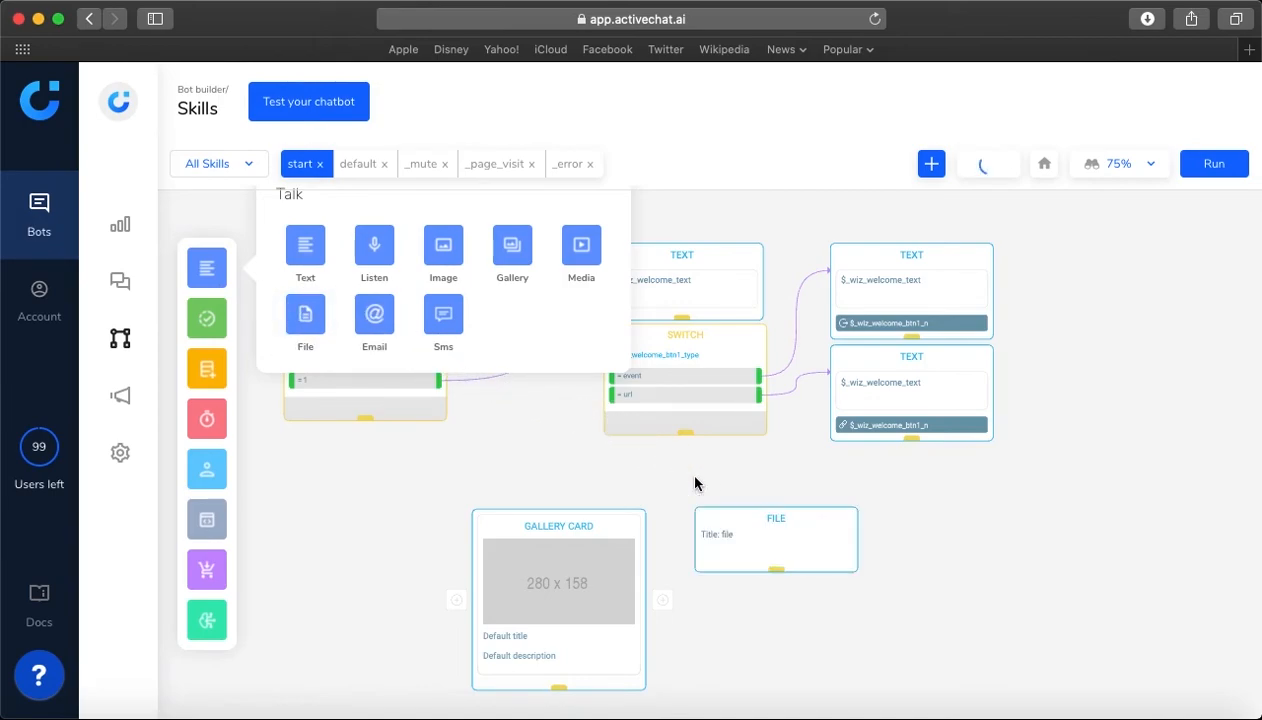
pyautogui.click(725, 521)
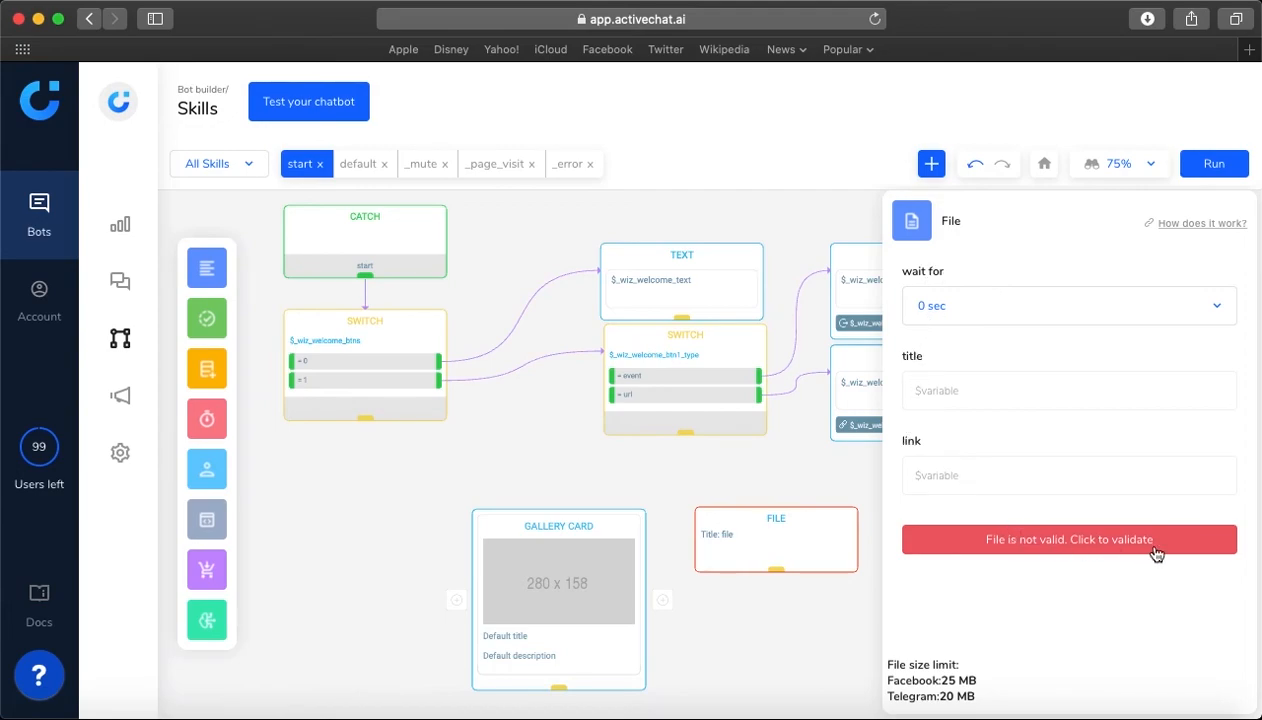
pyautogui.click(1017, 318)
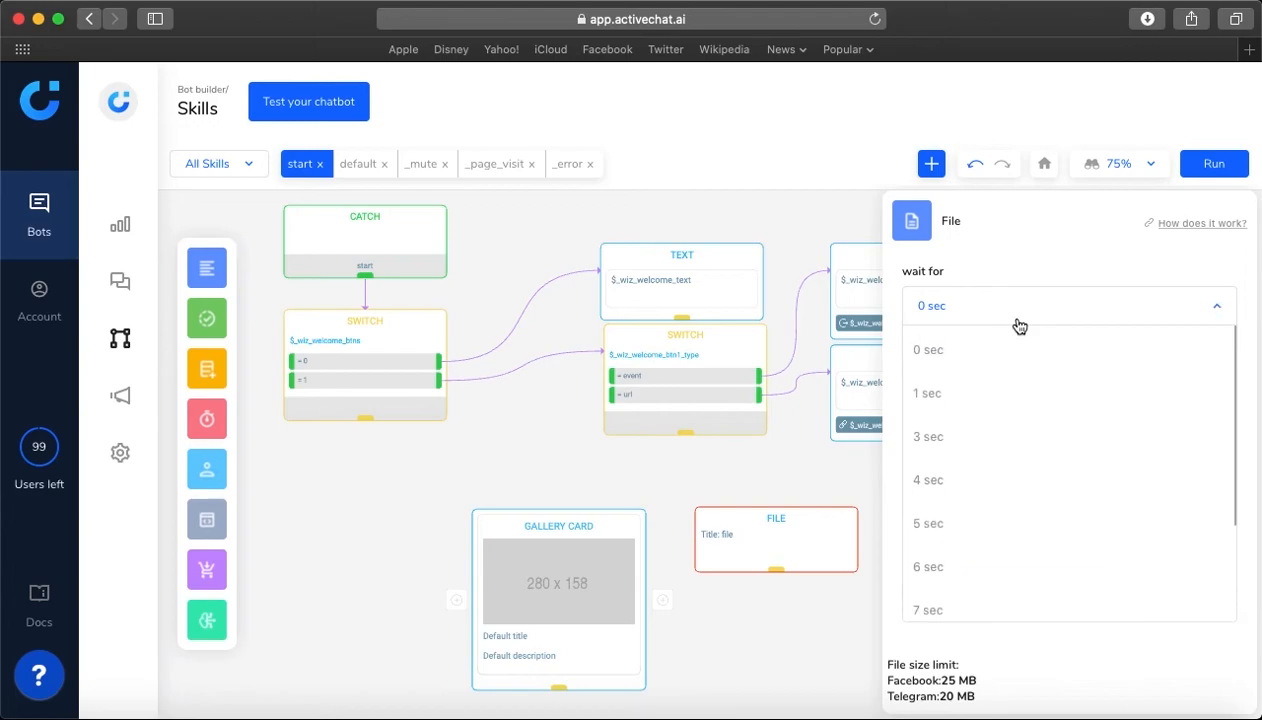
pyautogui.click(1022, 255)
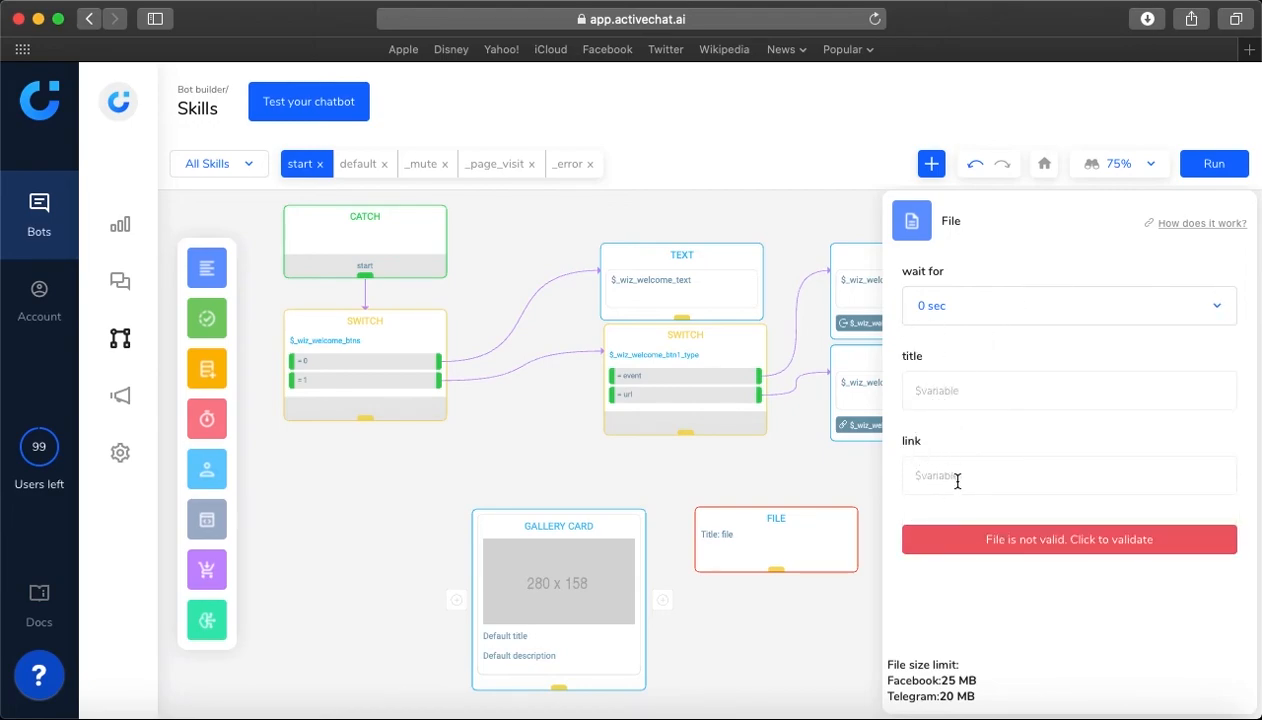
# Replace the File block with an Email block beside the Gallery card
pyautogui.click(797, 650)
pyautogui.moveTo(207, 266)
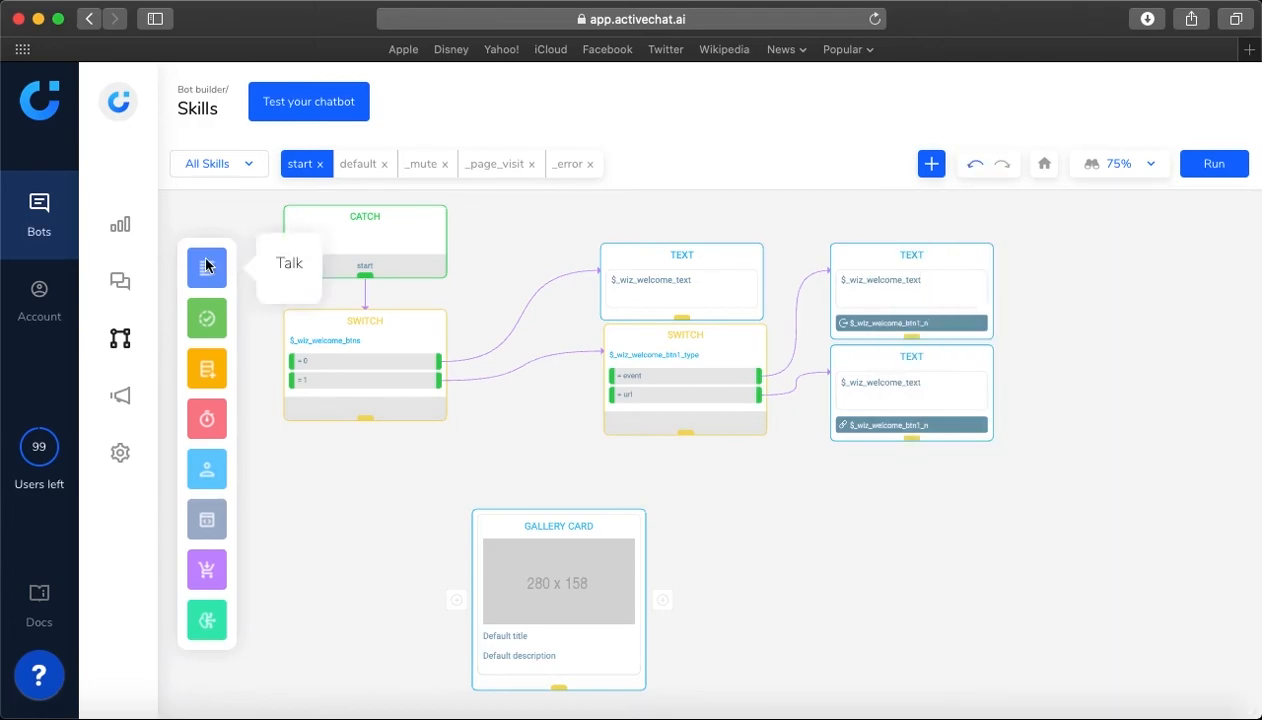
pyautogui.moveTo(376, 316); pyautogui.dragTo(735, 521)
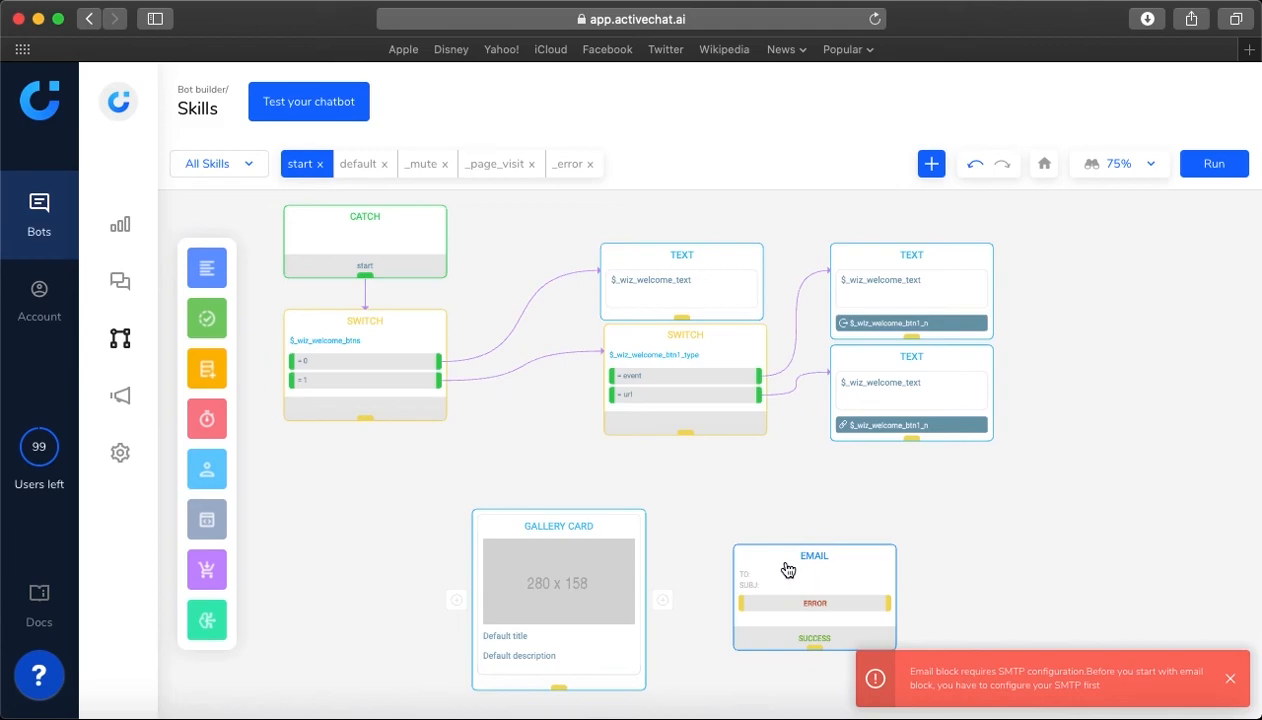
# Check the bot's Integrations settings, including the Google integration's settings
pyautogui.moveTo(125, 455)
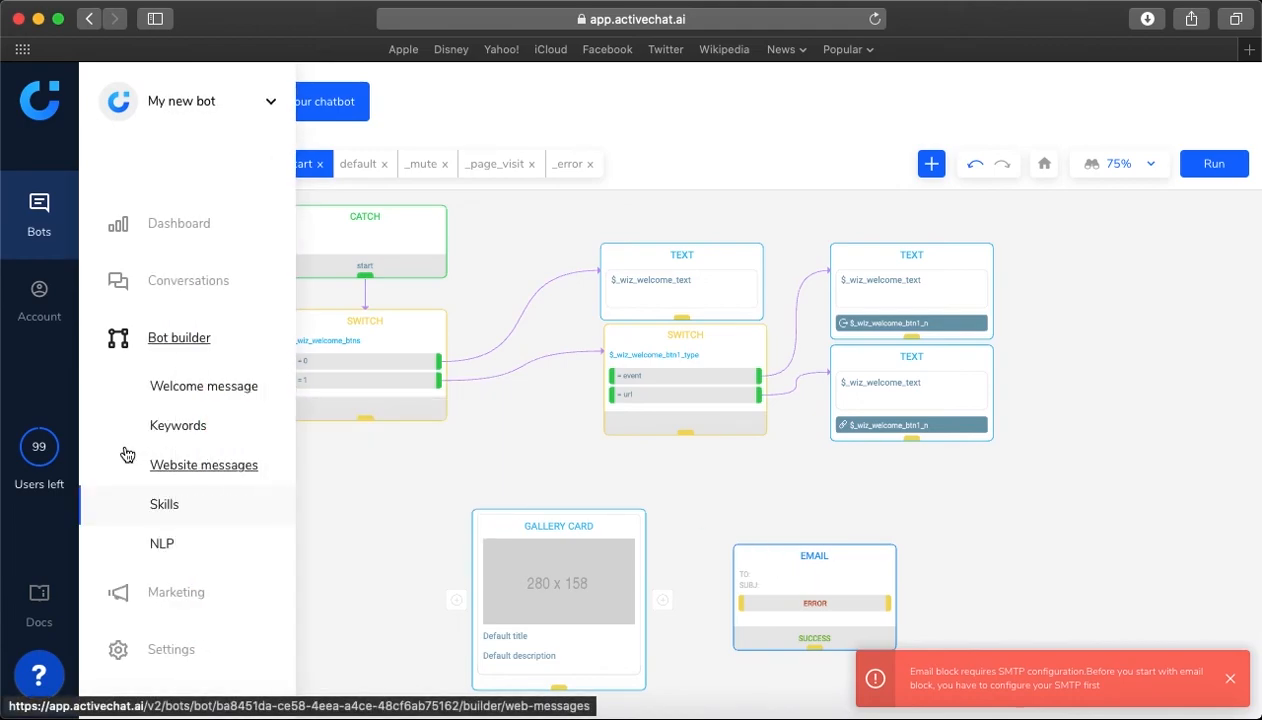
pyautogui.click(171, 651)
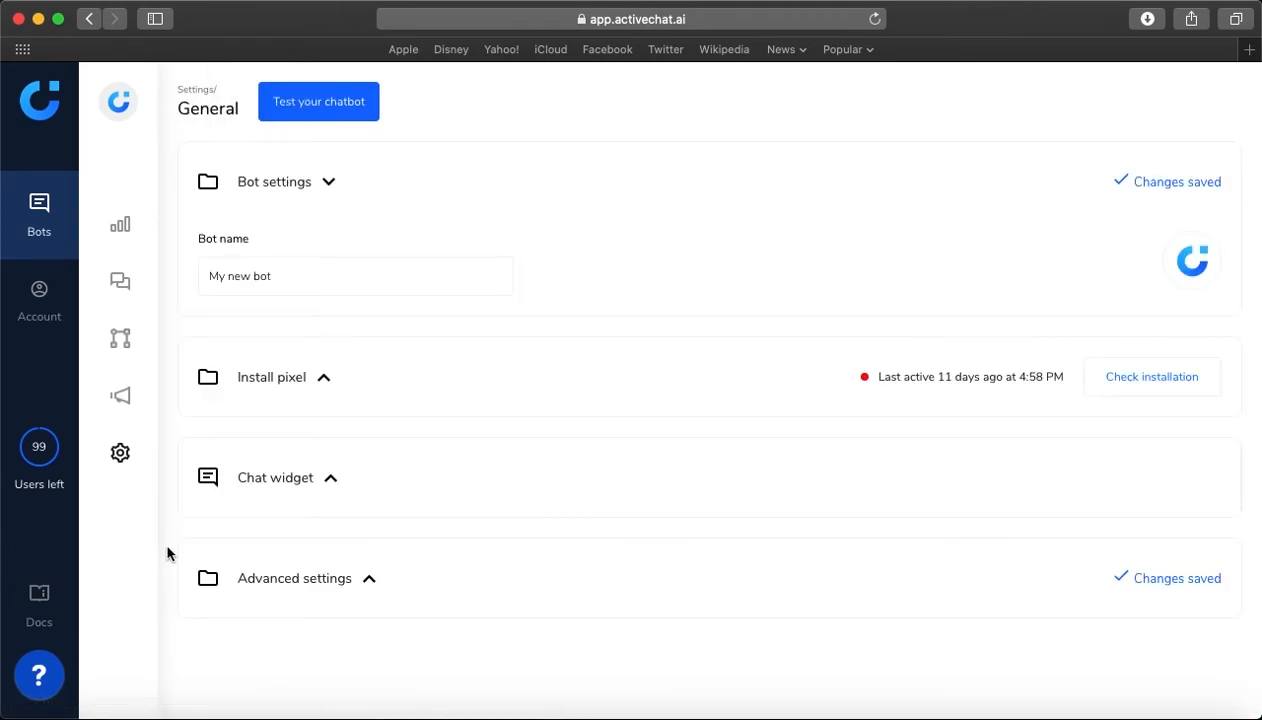
pyautogui.moveTo(125, 455)
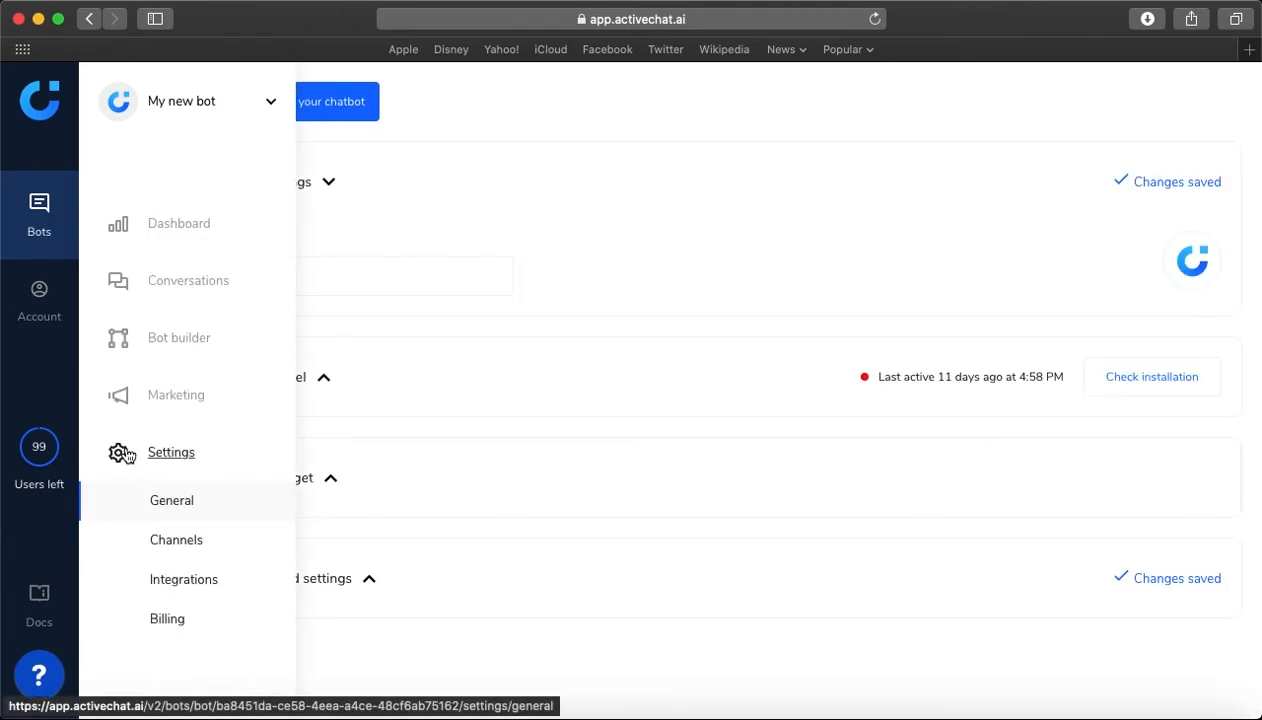
pyautogui.click(177, 591)
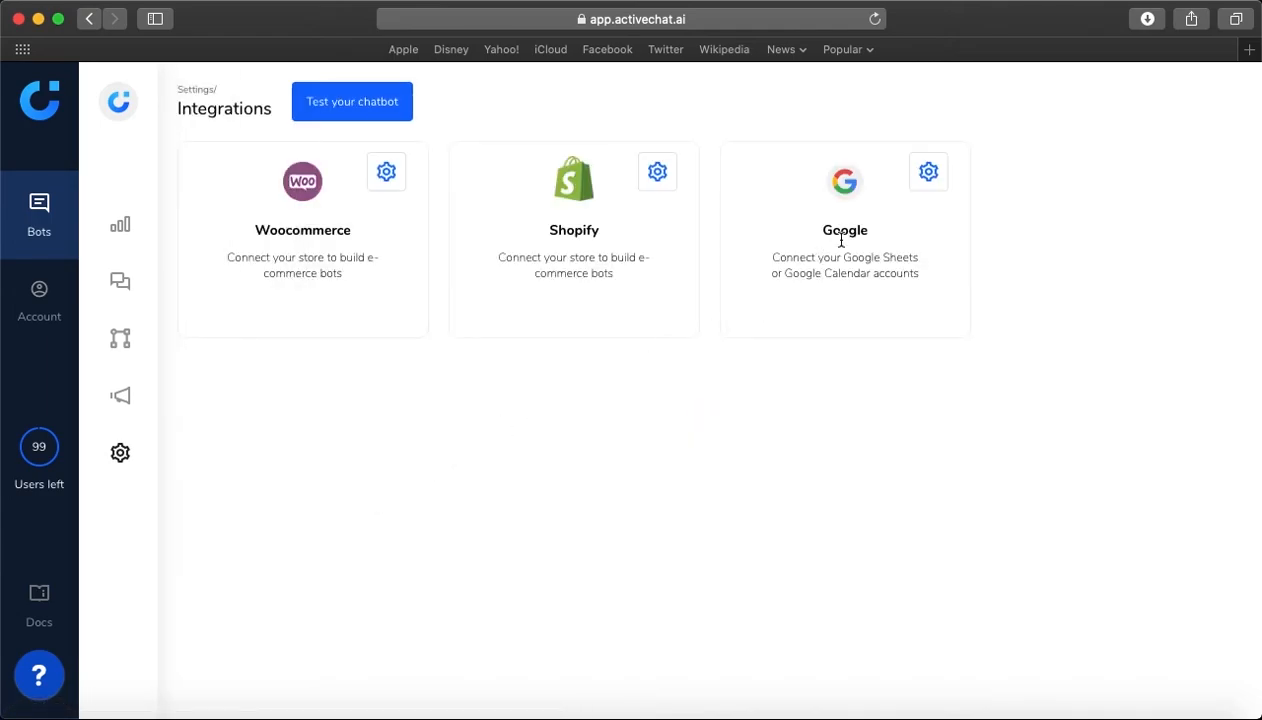
pyautogui.click(929, 174)
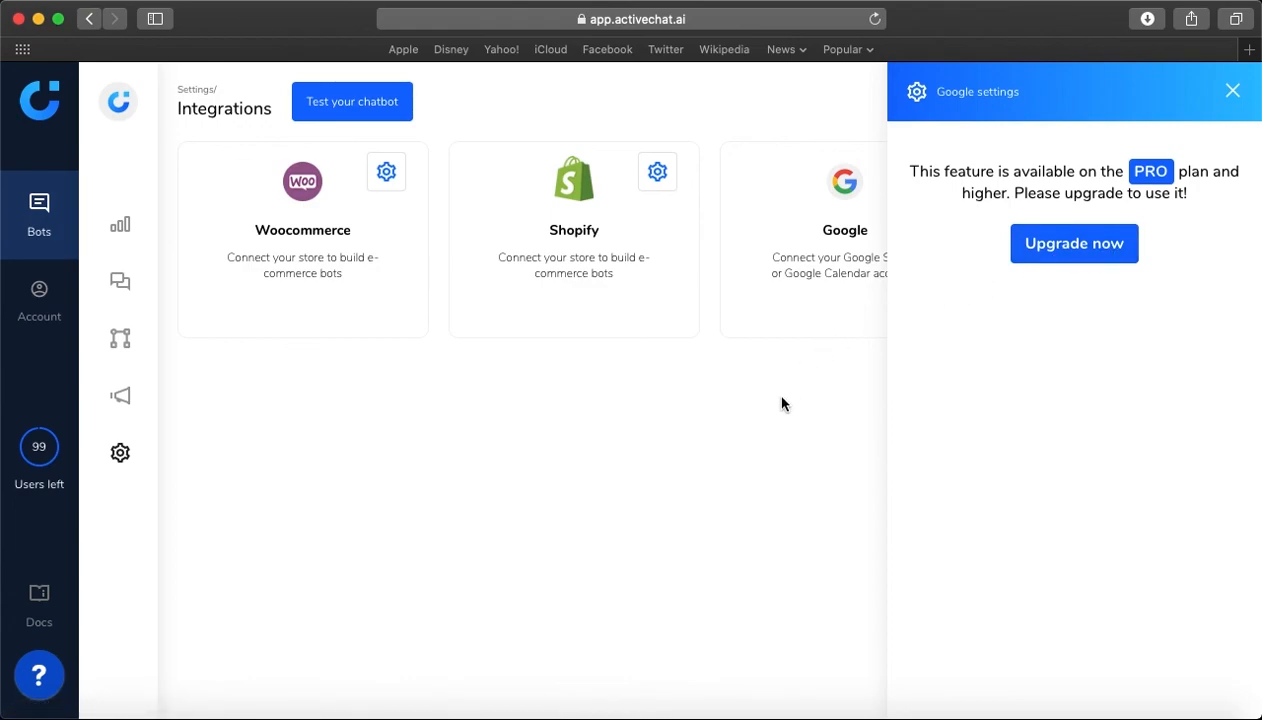
pyautogui.click(1231, 91)
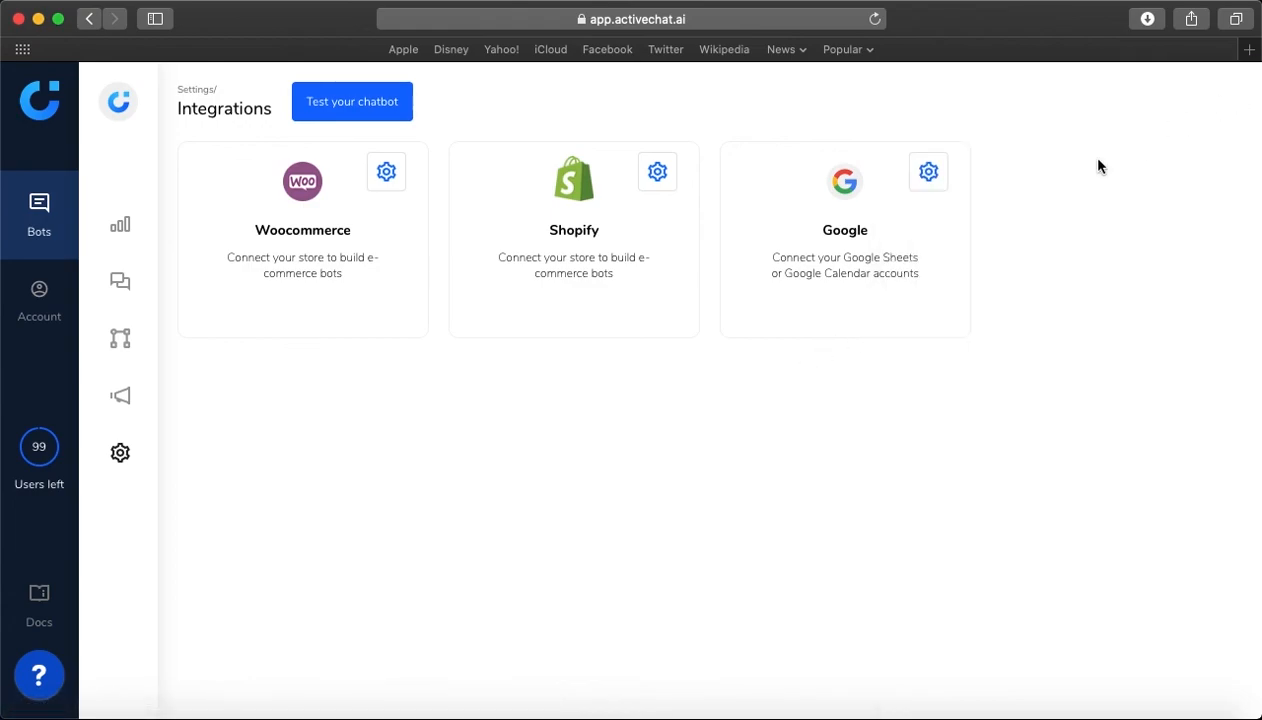
# Return to the start skill in the bot builder and examine the Email block's recipient, subject and message fields
pyautogui.moveTo(120, 338)
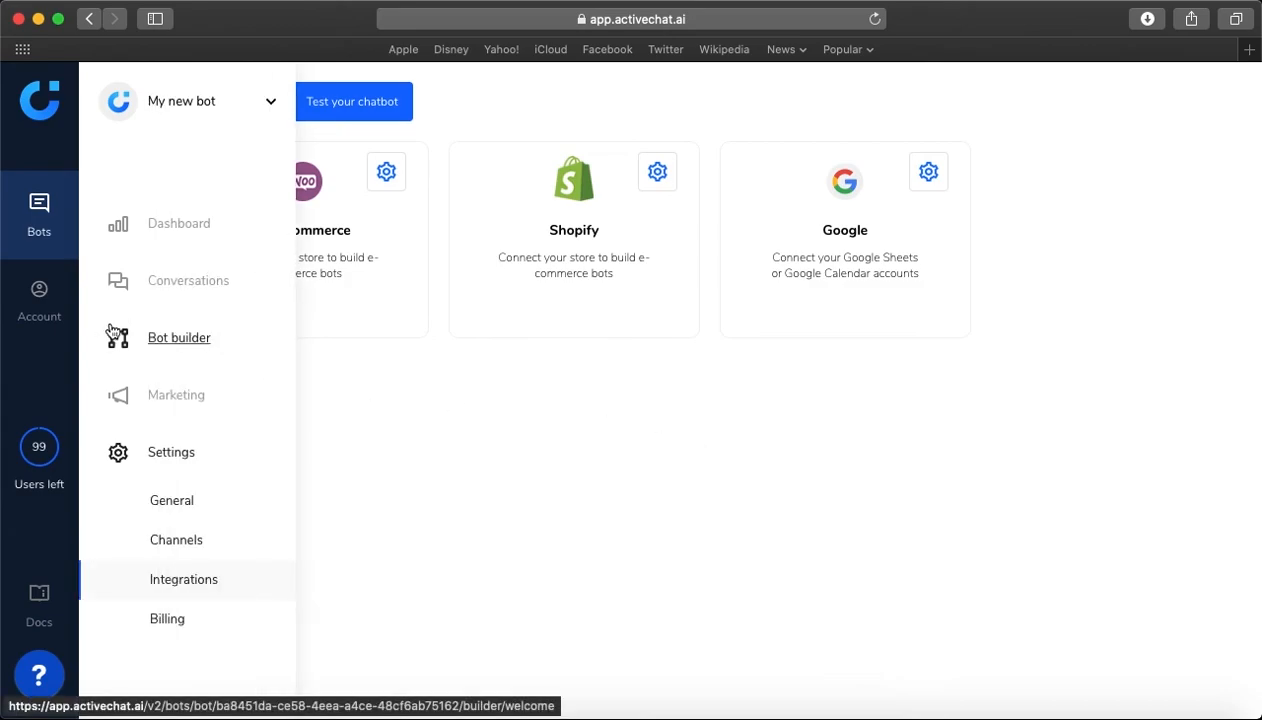
pyautogui.click(178, 340)
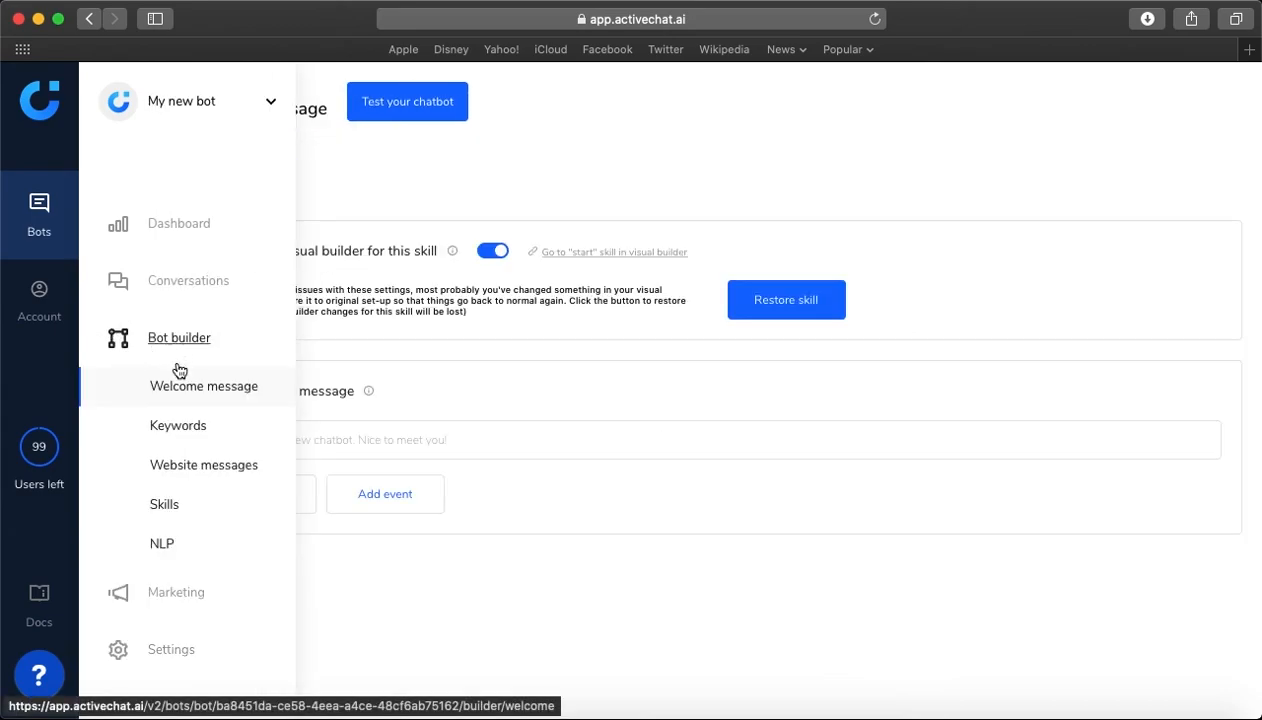
pyautogui.click(165, 508)
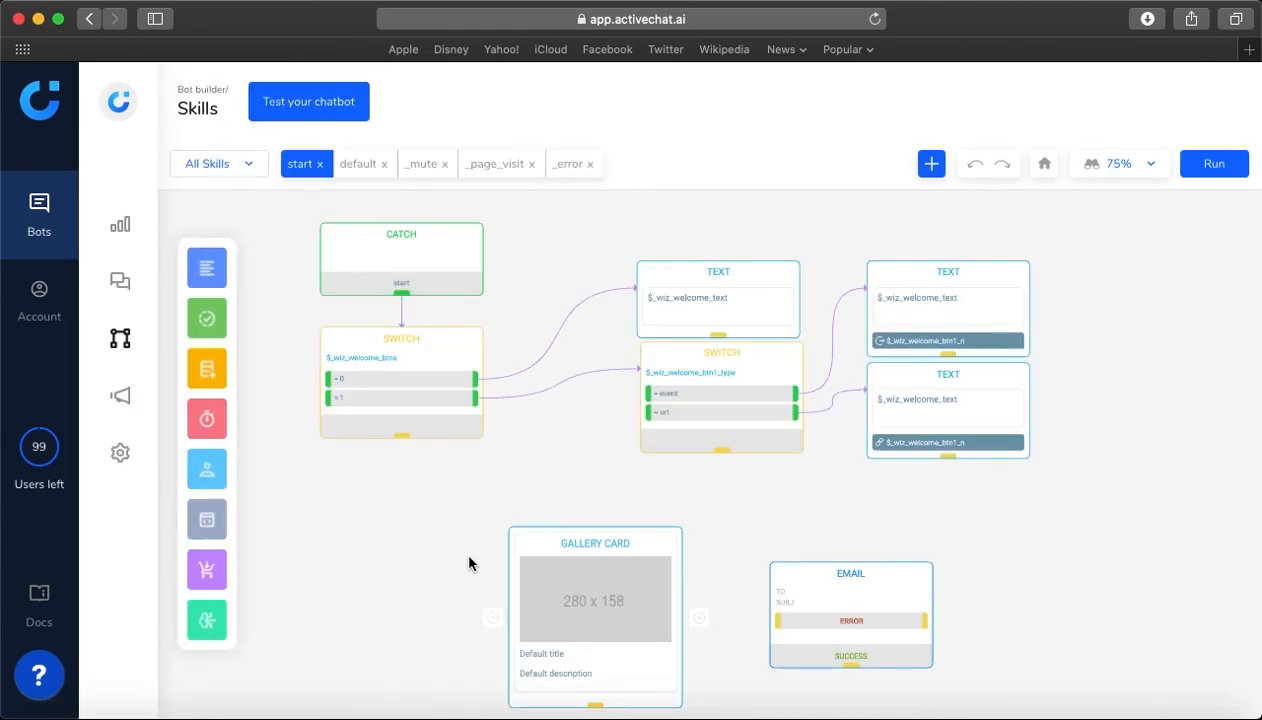
pyautogui.click(822, 580)
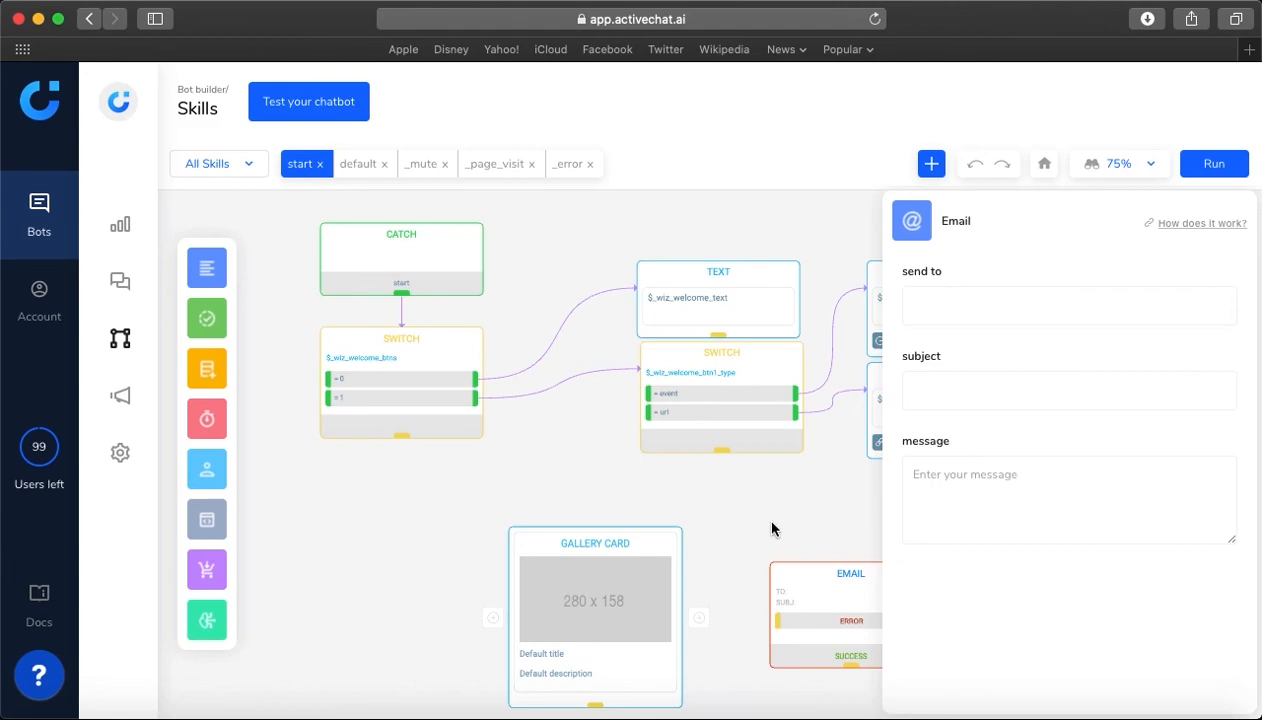
# Replace the Email block with an SMS block beside the Gallery card and examine its recipient and message fields
pyautogui.press('Delete')
pyautogui.moveTo(206, 264)
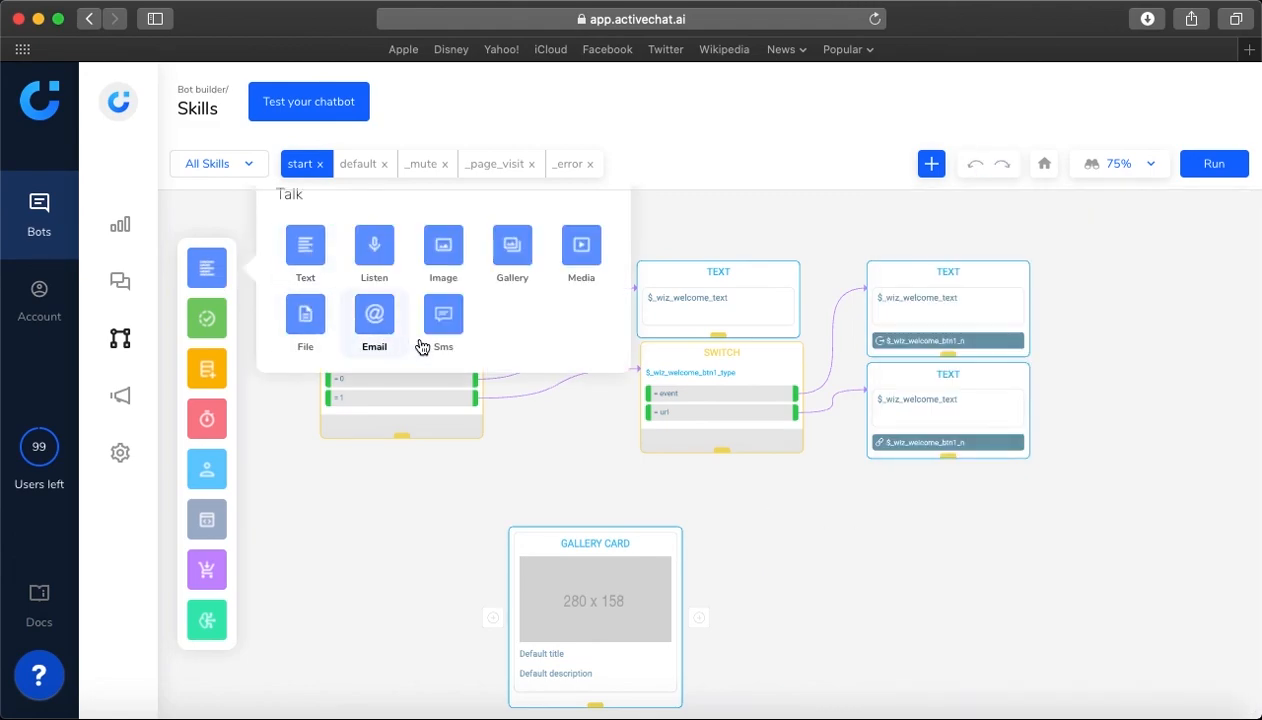
pyautogui.moveTo(442, 325); pyautogui.dragTo(755, 523)
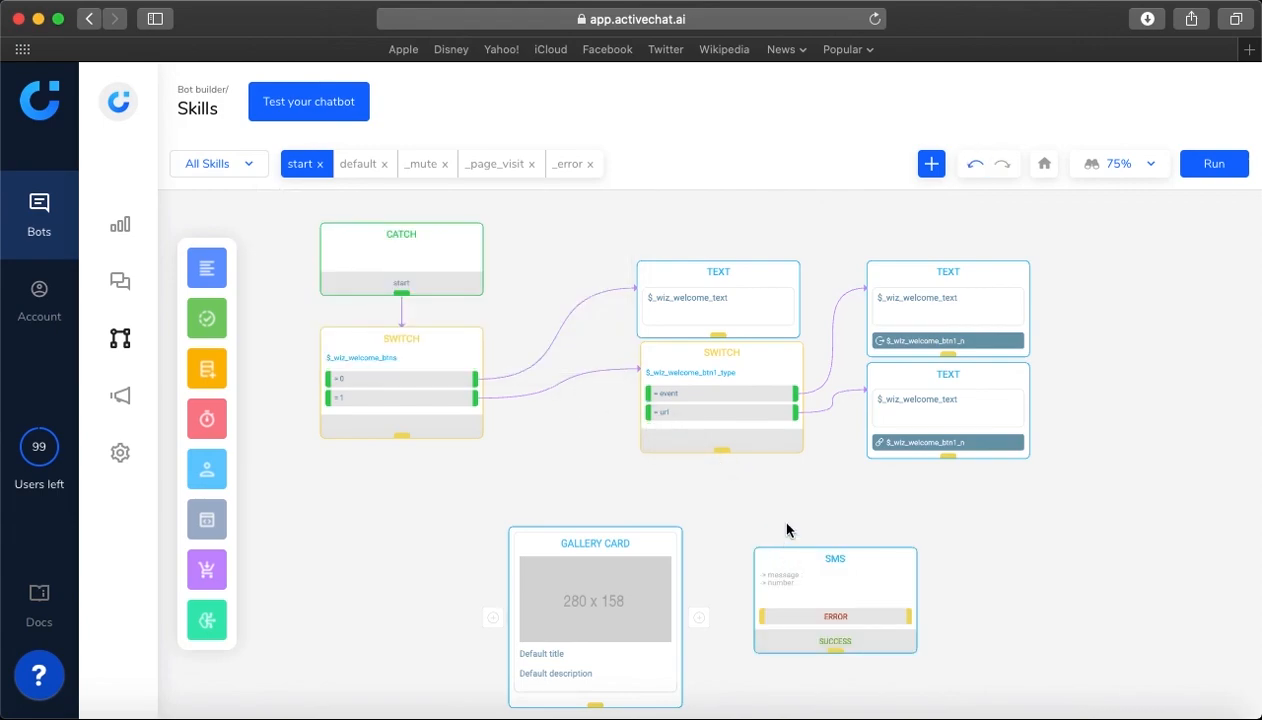
pyautogui.click(789, 571)
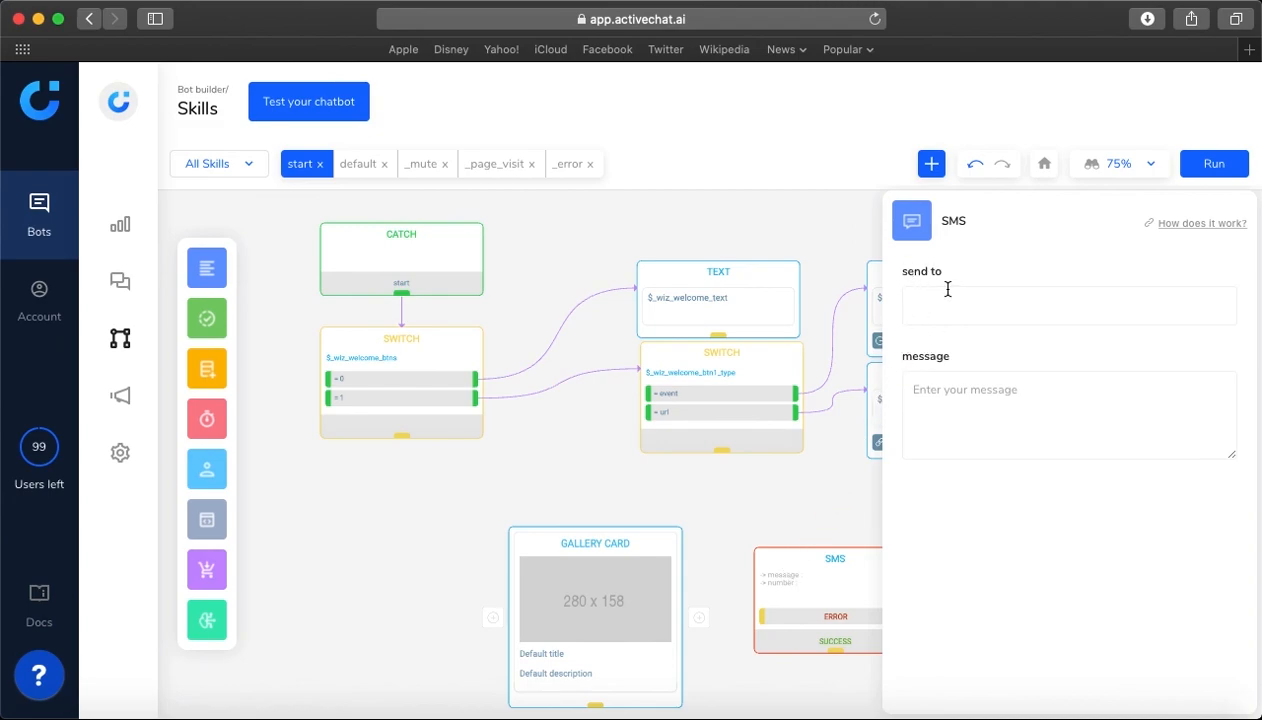
pyautogui.click(945, 307)
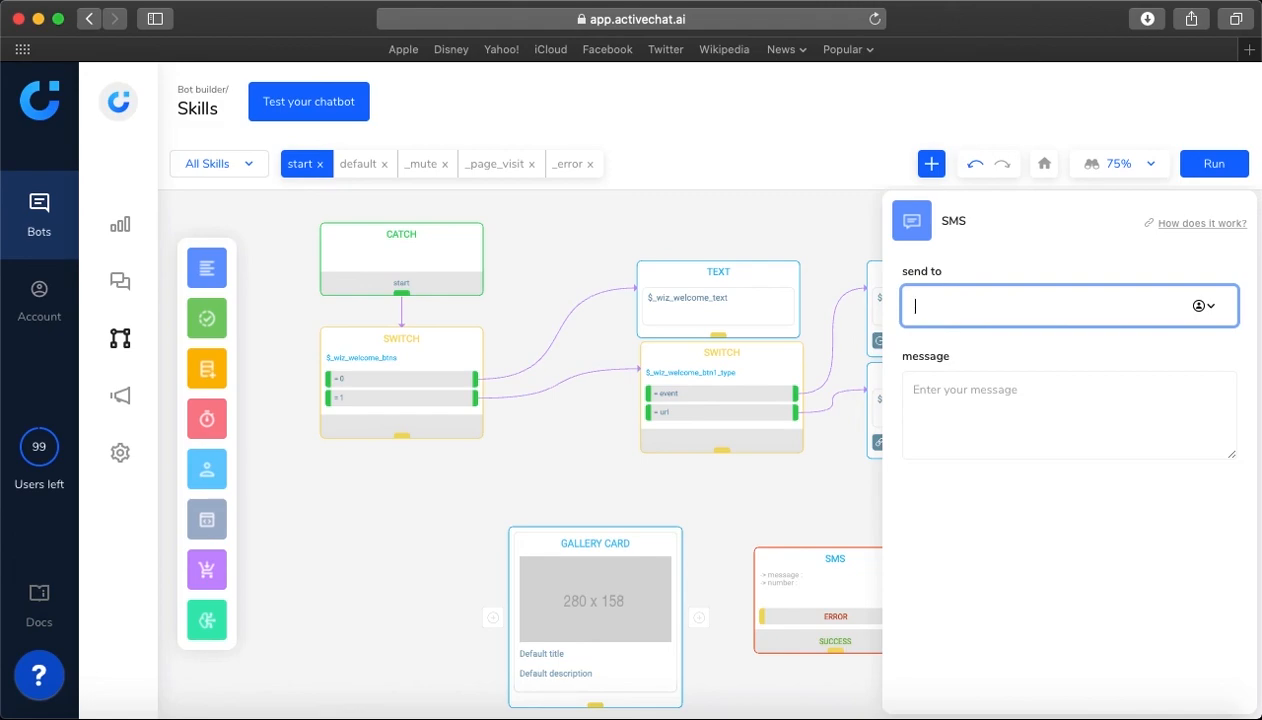
# Delete the SMS block from the start skill
pyautogui.click(808, 487)
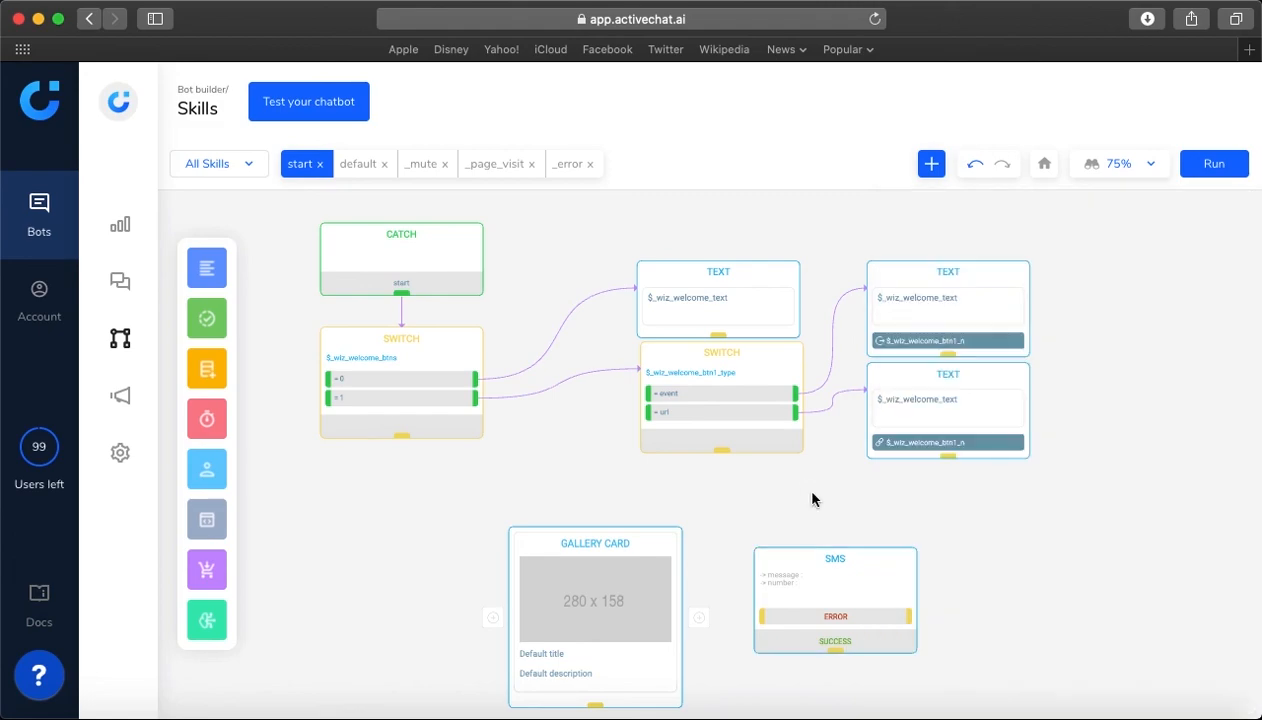
pyautogui.click(873, 563)
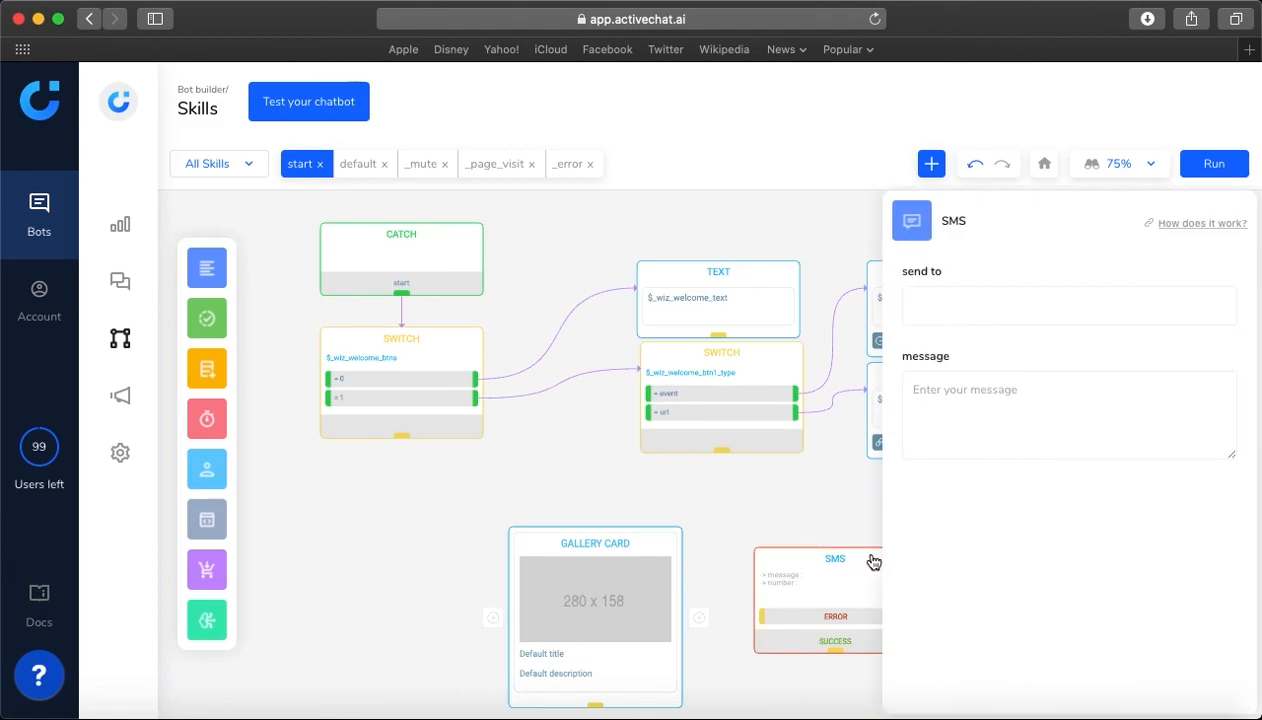
pyautogui.press('Delete')
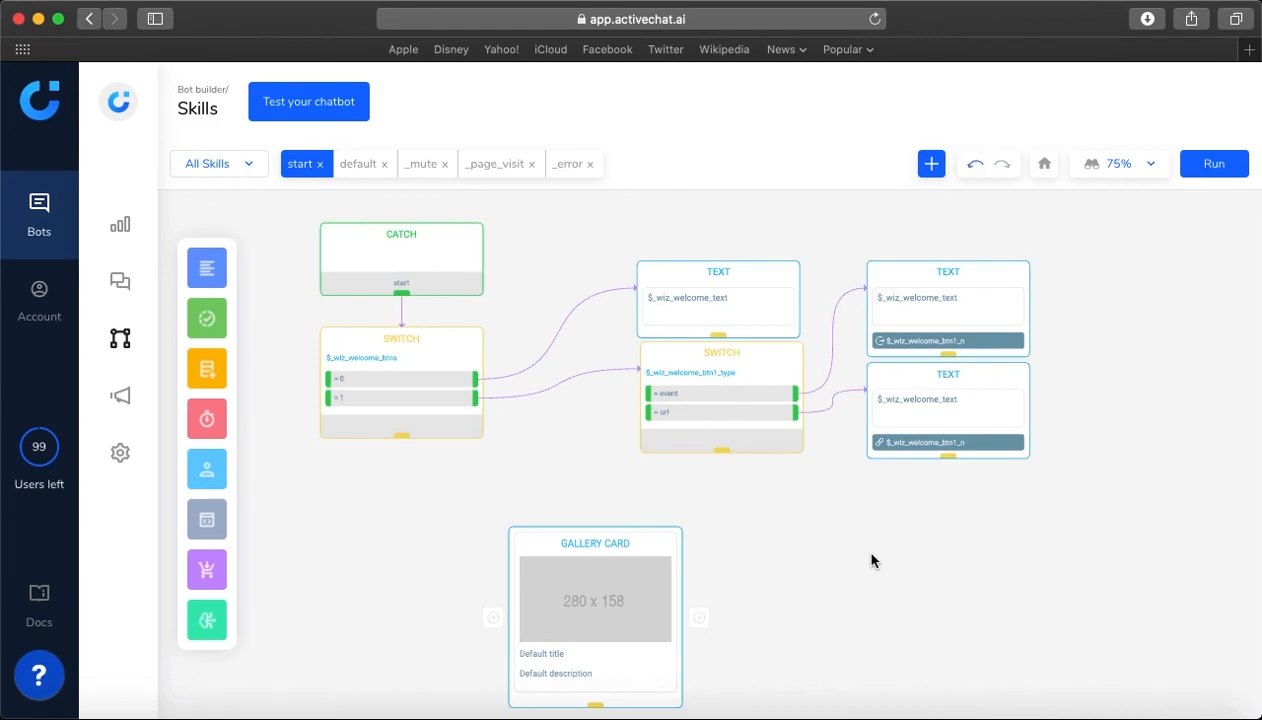